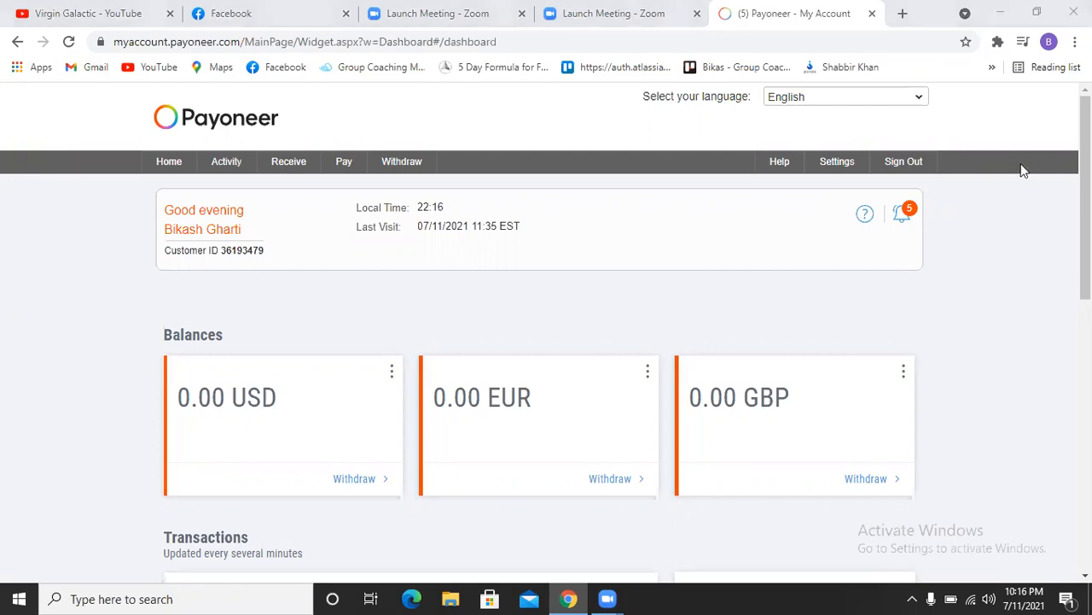
# Step: Browse the Pay, Withdraw and Receive dropdowns in the dashboard's top navigation bar
pyautogui.moveTo(668, 249); pyautogui.dragTo(928, 354)
pyautogui.moveTo(346, 165)
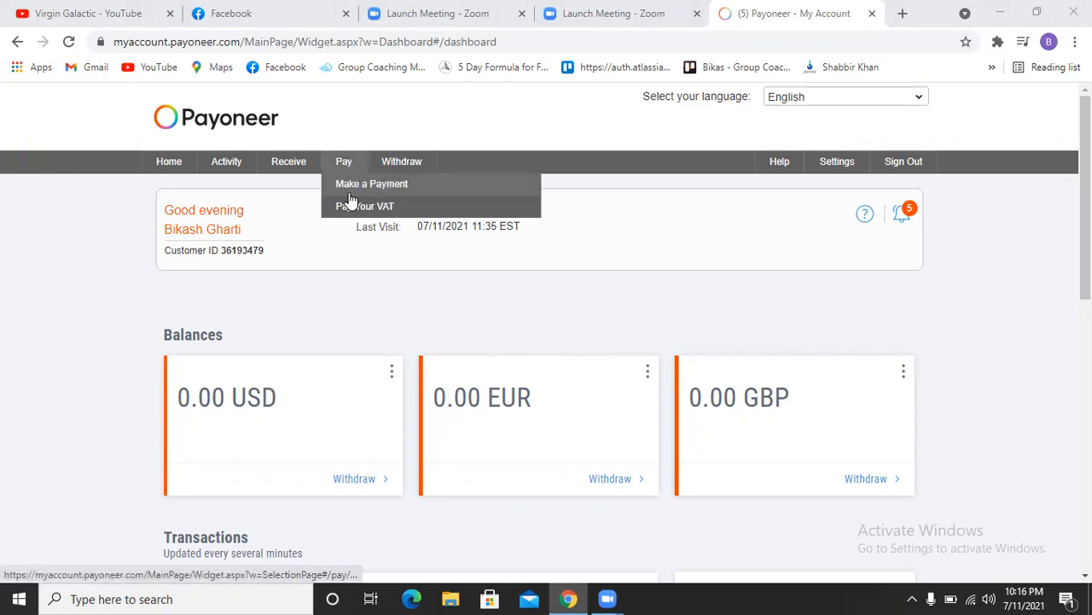
pyautogui.moveTo(405, 170)
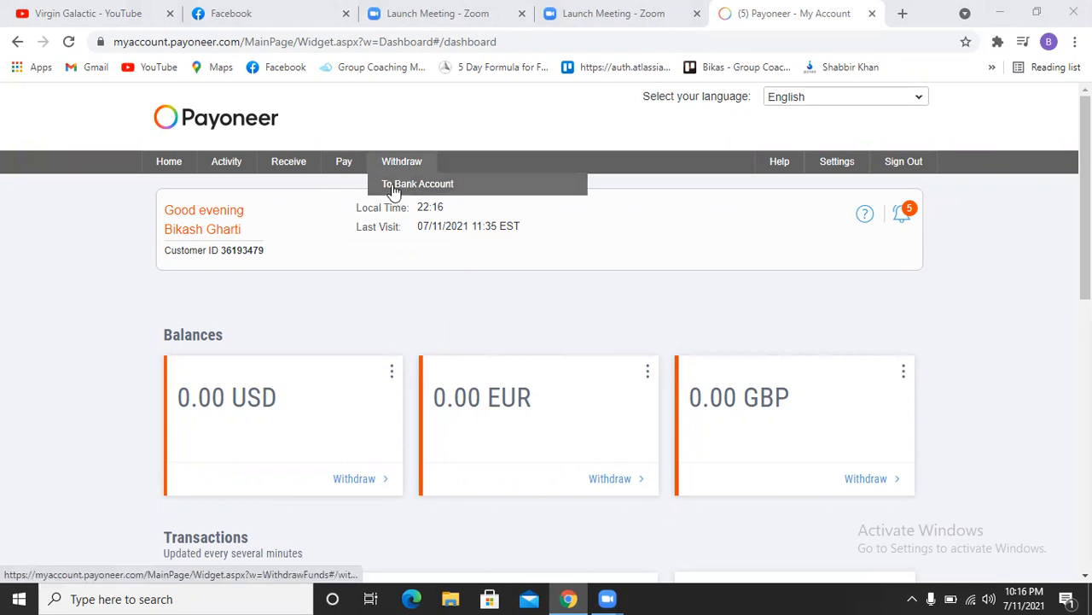
pyautogui.moveTo(295, 170)
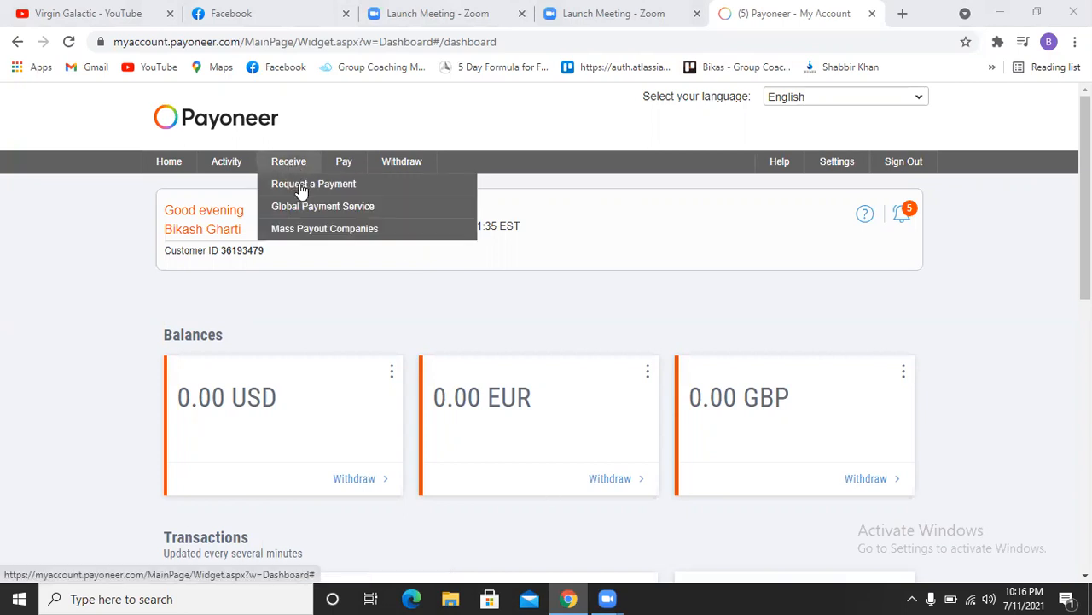
# Step: Open Request a Payment and answer that clients are billed directly
pyautogui.click(301, 190)
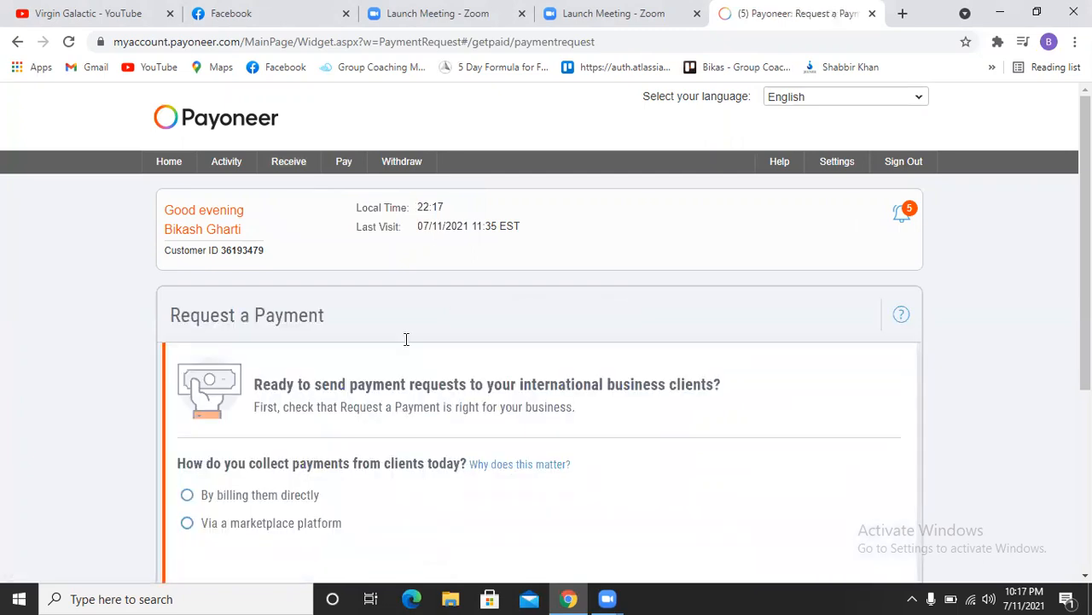
pyautogui.scroll(-2, 407, 339)
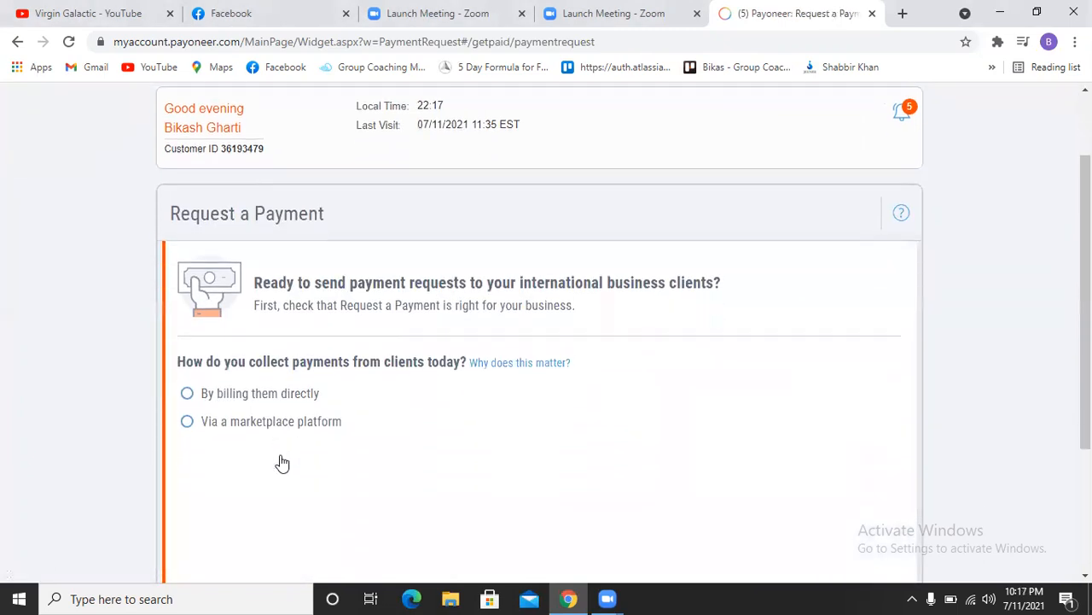
pyautogui.scroll(-2, 283, 463)
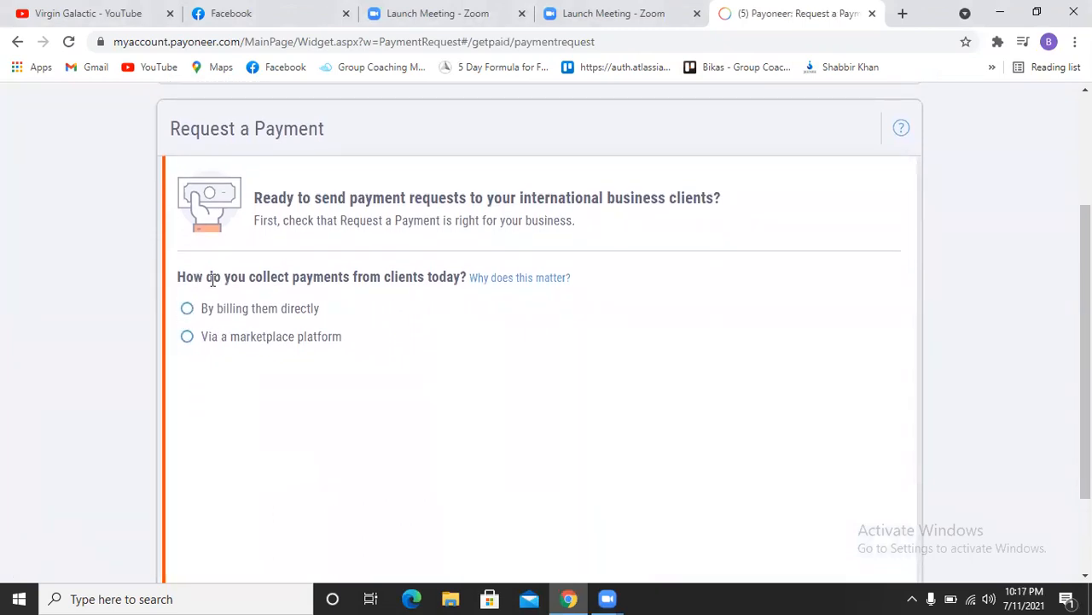
pyautogui.click(186, 338)
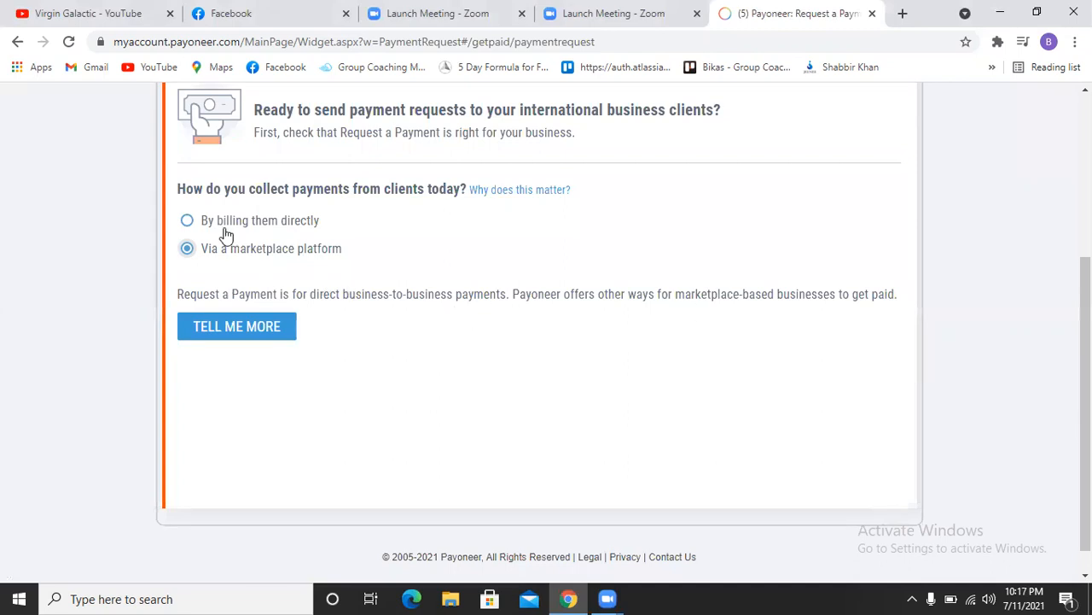
pyautogui.click(187, 223)
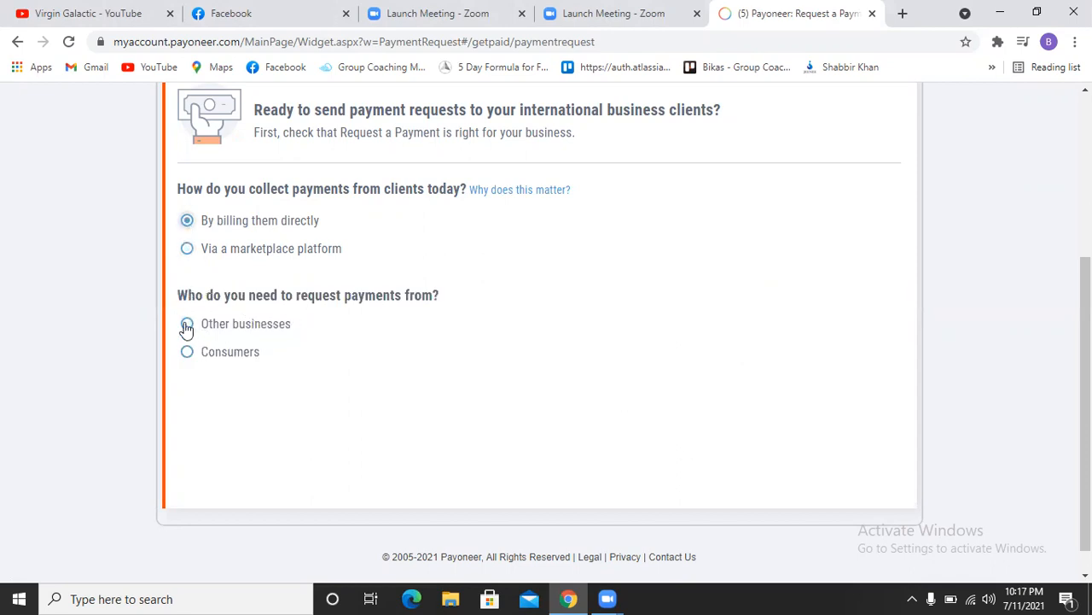
# Step: Choose other businesses as payers and Consulting & management as category, then continue to details
pyautogui.click(187, 352)
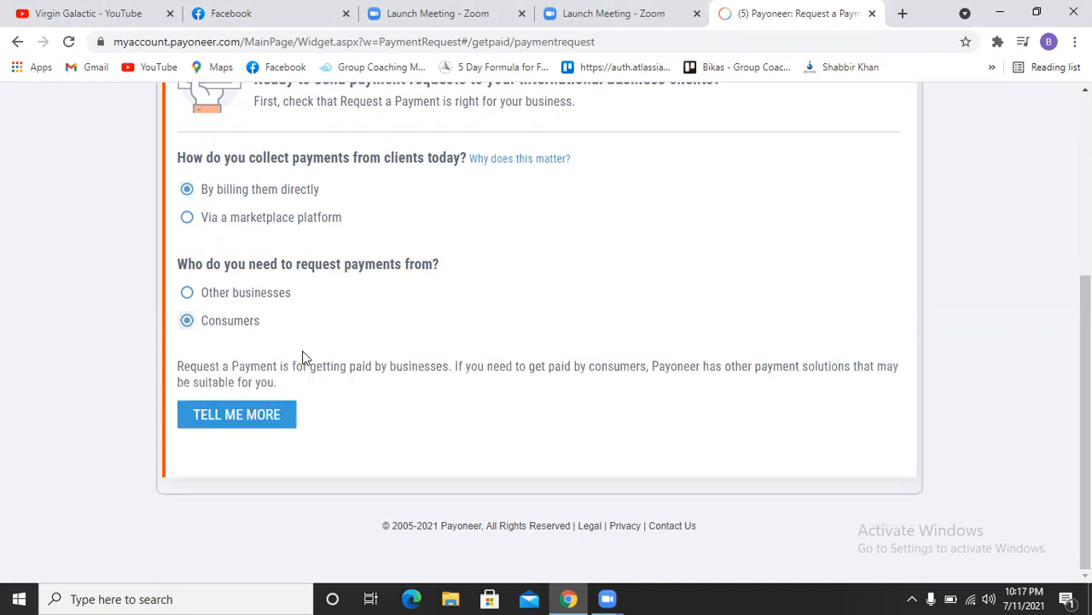
pyautogui.click(186, 292)
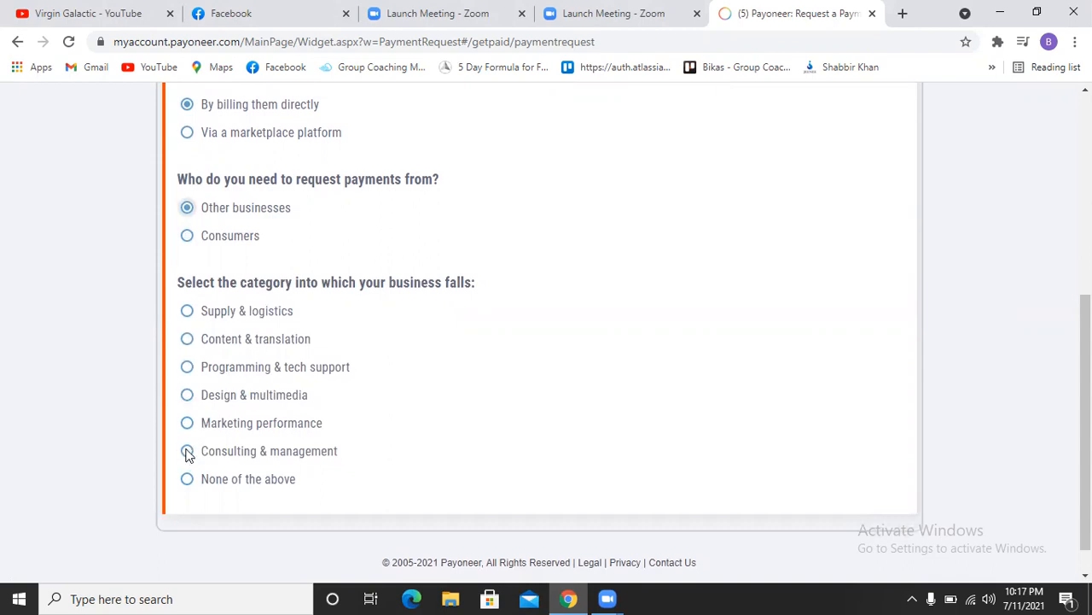
pyautogui.click(187, 450)
pyautogui.scroll(-2, 252, 388)
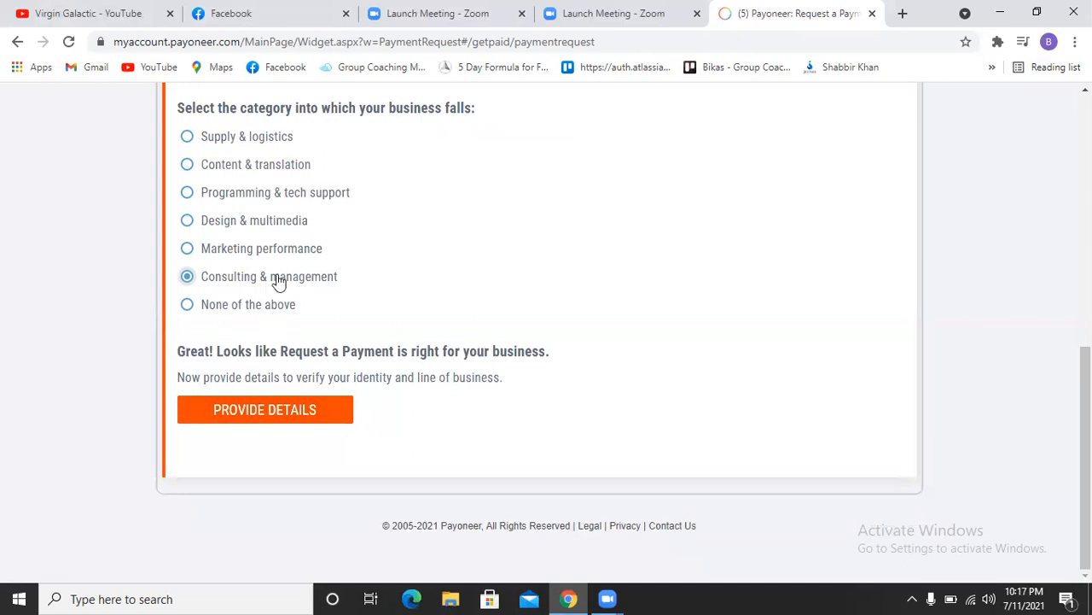
pyautogui.click(248, 410)
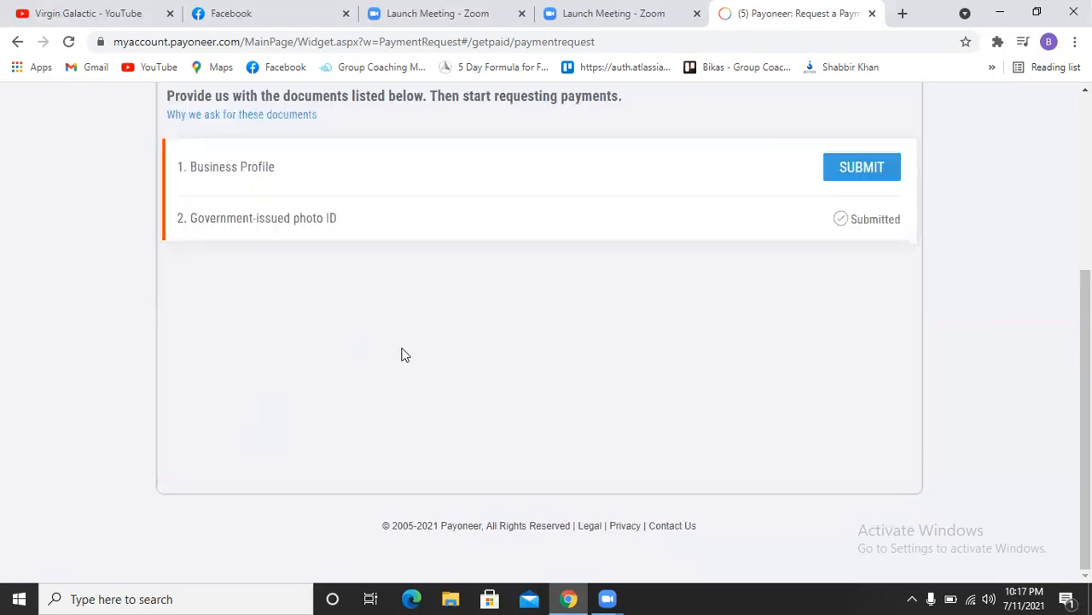
# Step: Open the Business Profile form via its SUBMIT button in the documents list
pyautogui.scroll(3, 404, 355)
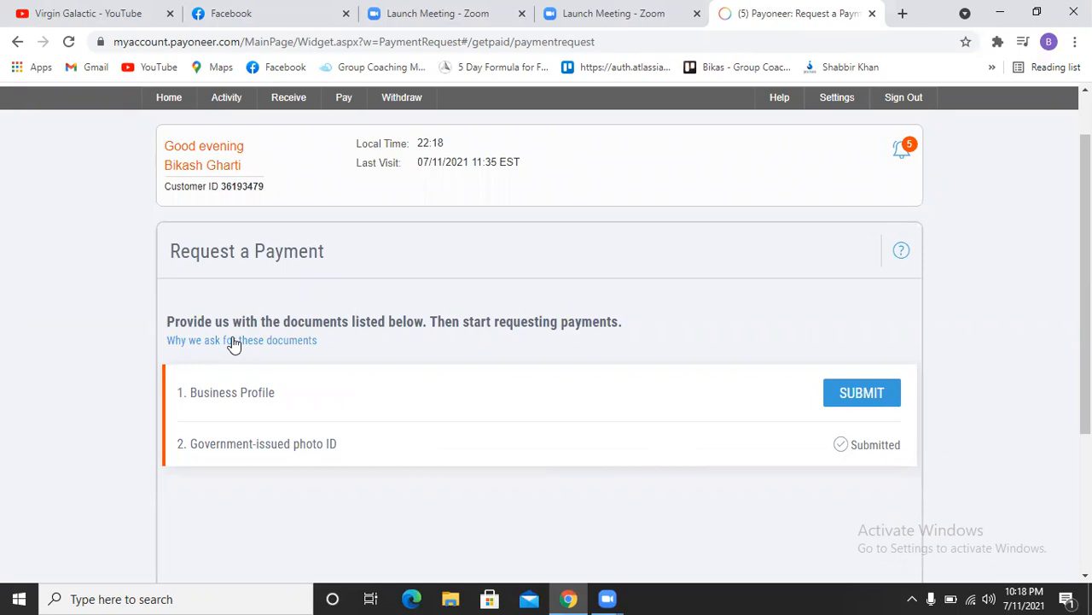
pyautogui.moveTo(1086, 299); pyautogui.dragTo(1028, 364)
pyautogui.click(879, 269)
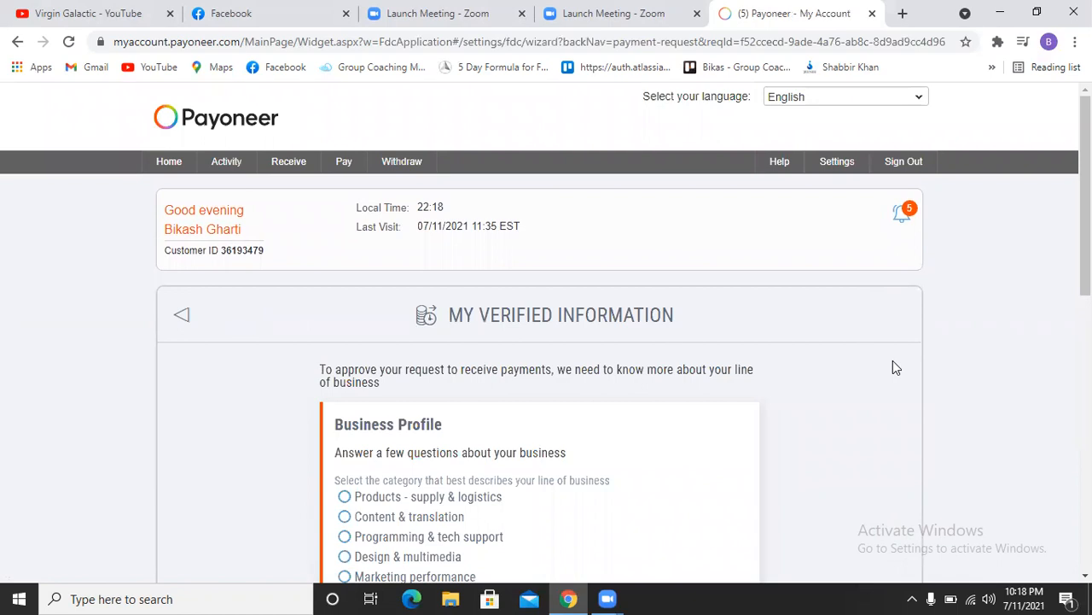
# Step: Pick Consulting & management as line of business and Consulting services as service category
pyautogui.scroll(-2, 892, 367)
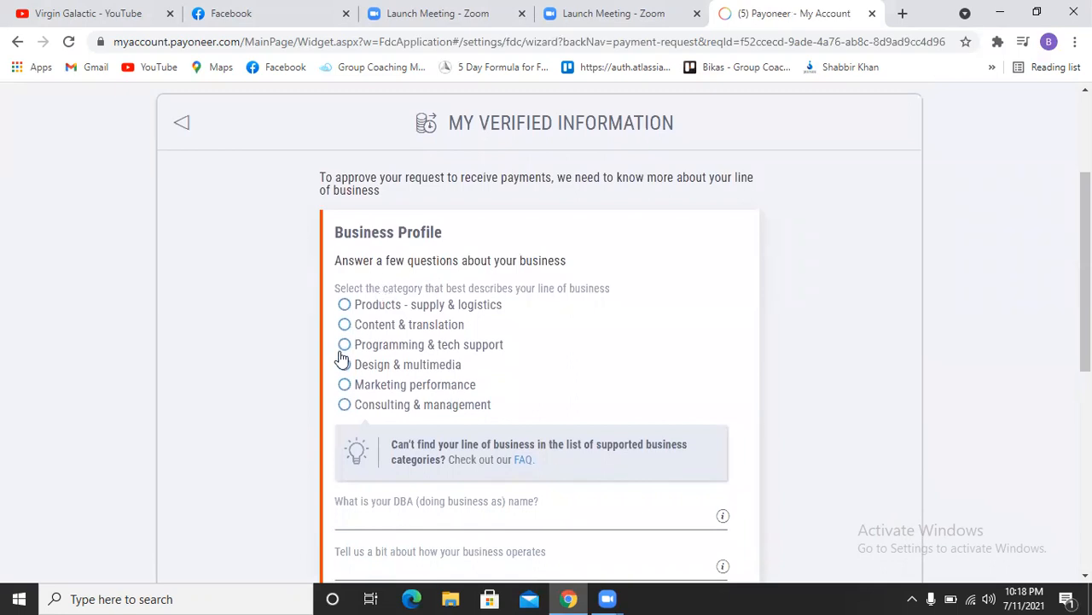
pyautogui.click(344, 405)
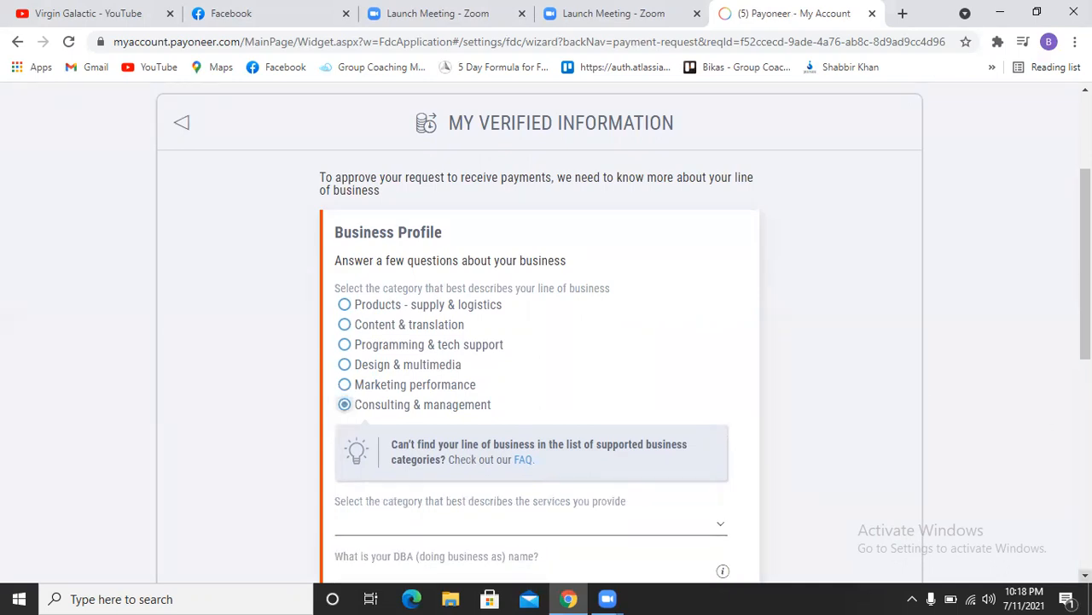
pyautogui.scroll(-3, 623, 332)
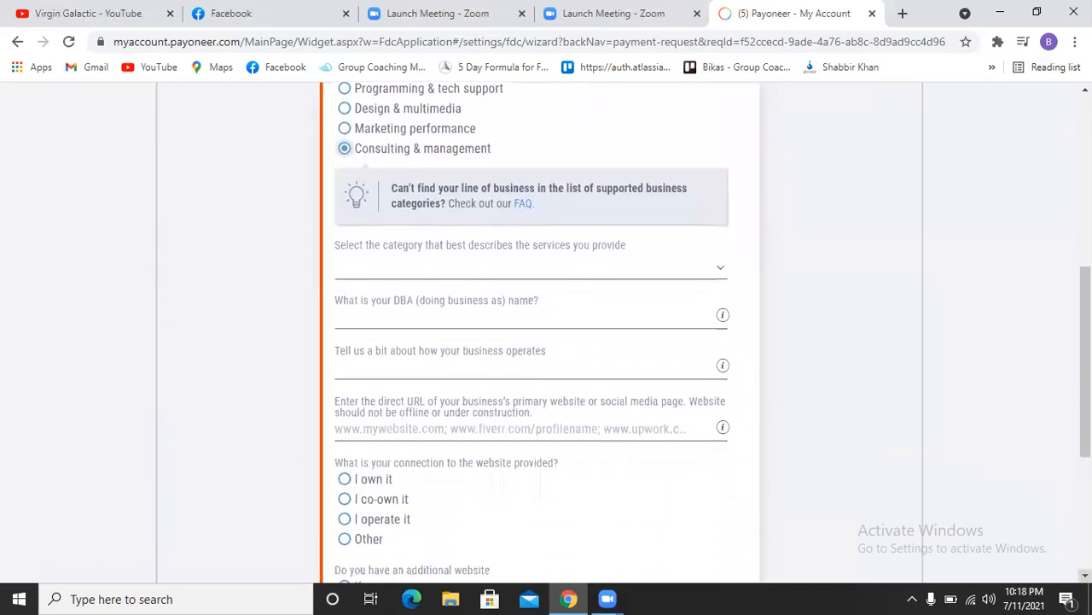
pyautogui.click(424, 280)
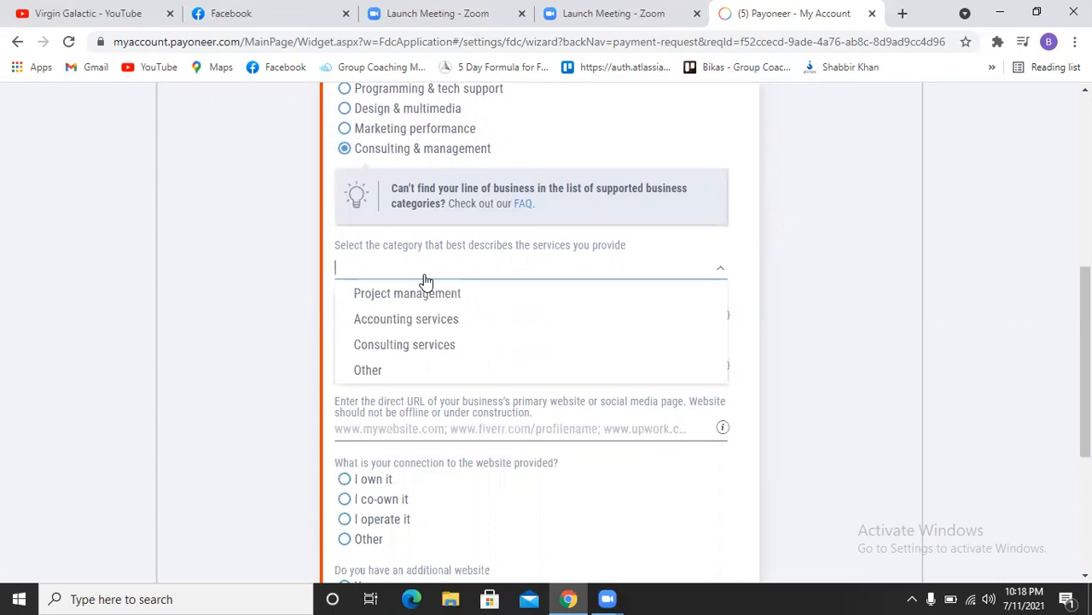
pyautogui.click(390, 345)
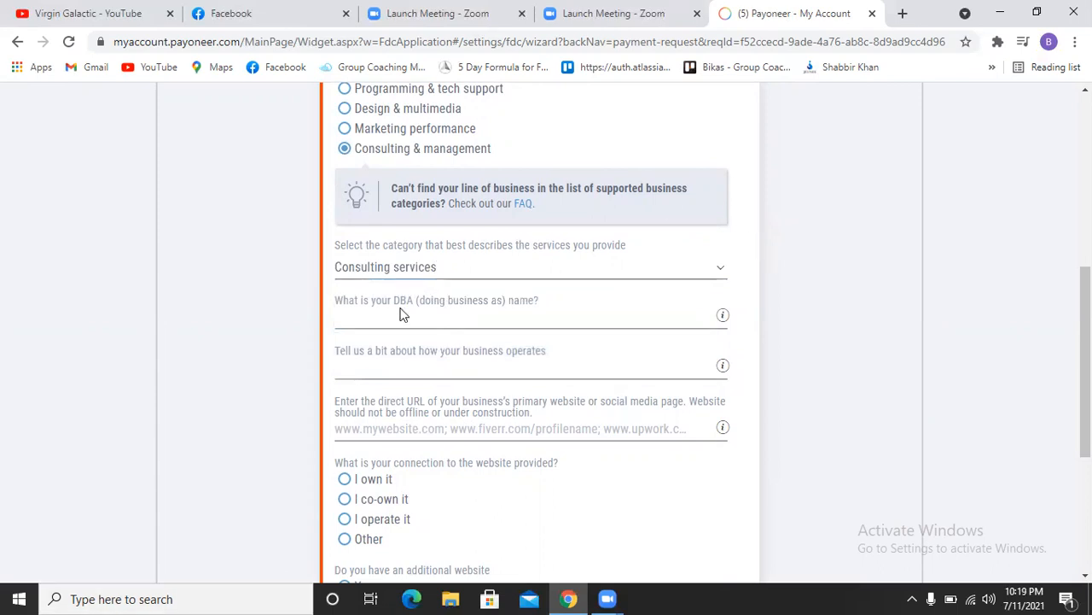
# Step: Keep Consulting services selected and fill in the DBA name, correcting its last word
pyautogui.click(411, 274)
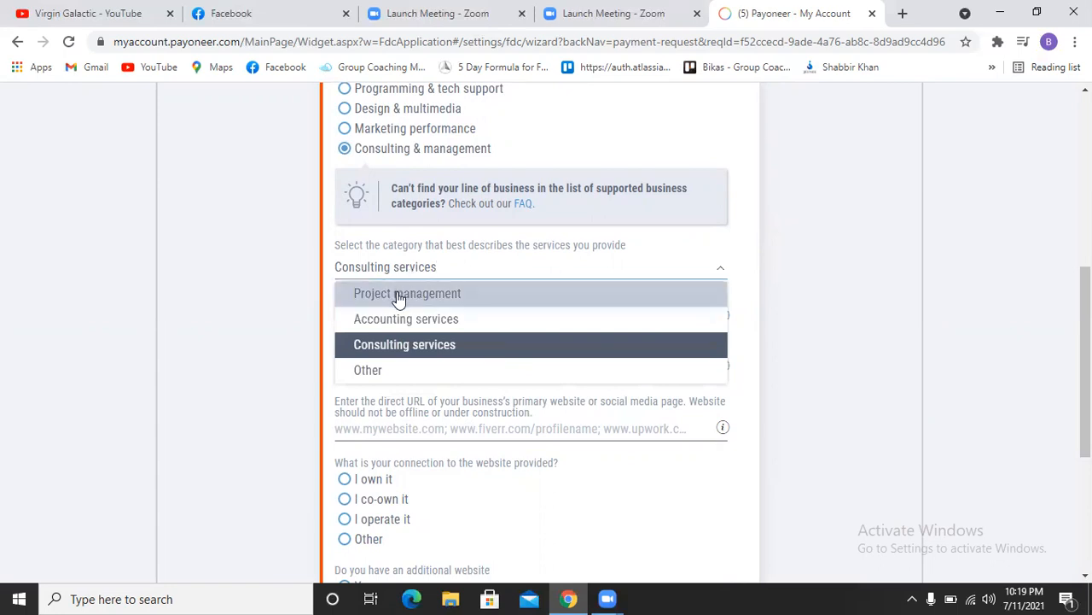
pyautogui.click(472, 346)
pyautogui.click(407, 315)
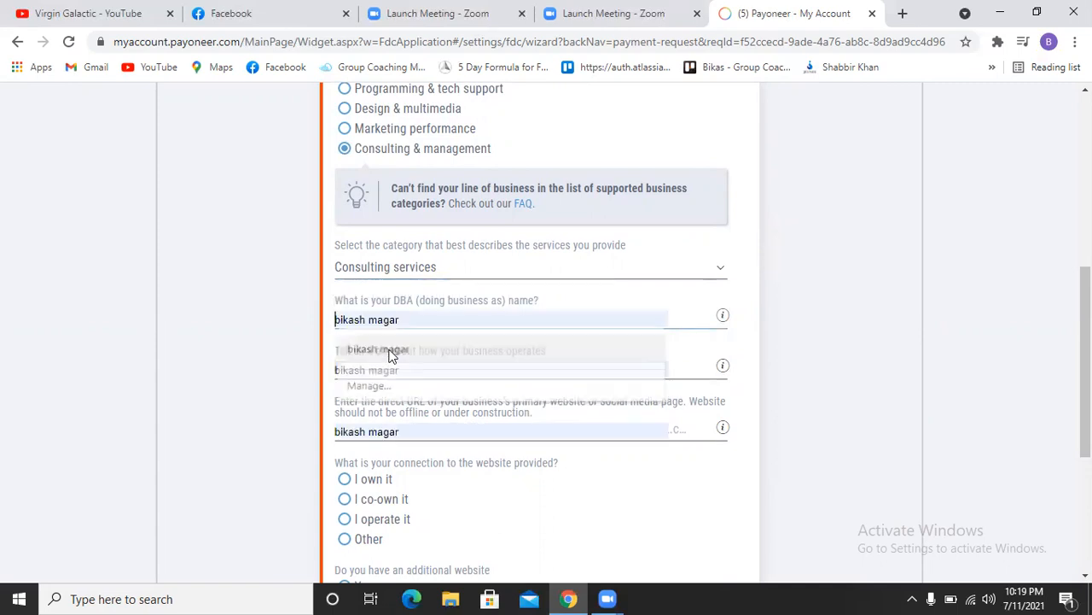
pyautogui.click(390, 351)
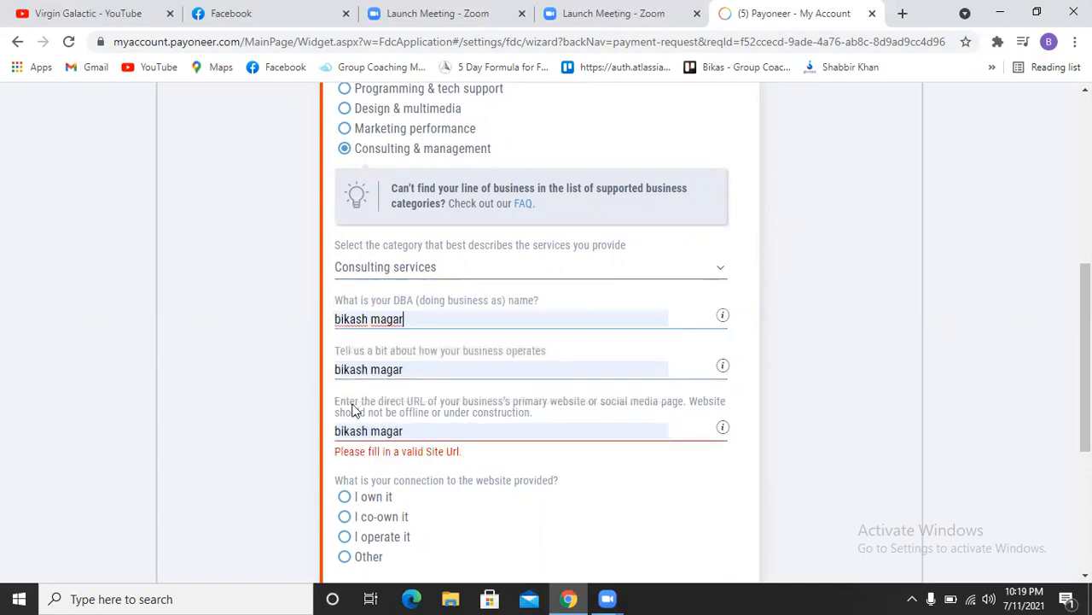
pyautogui.doubleClick(397, 319)
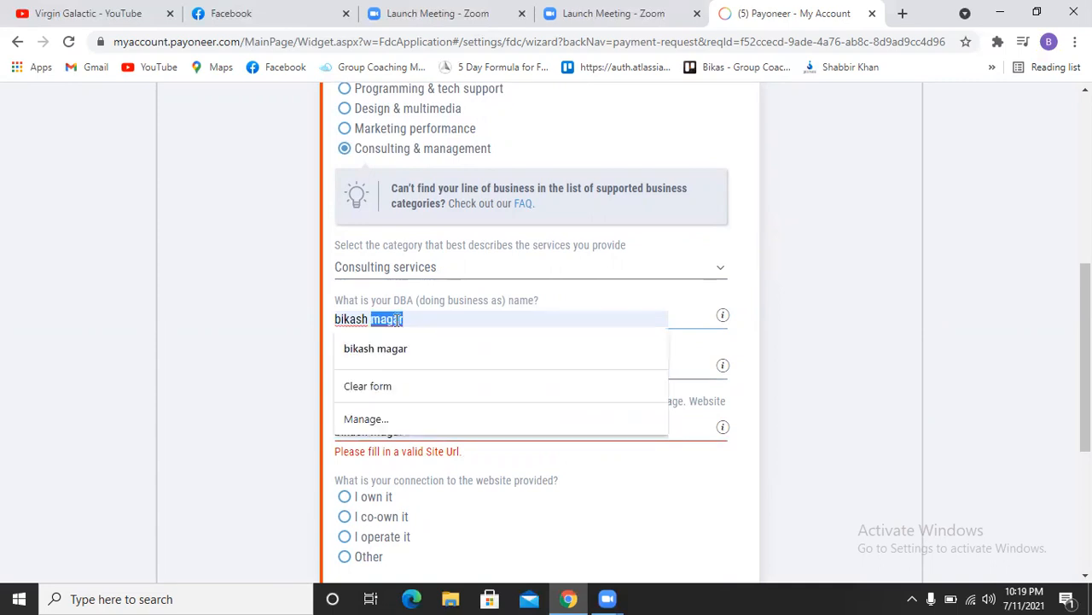
pyautogui.write('gharti')
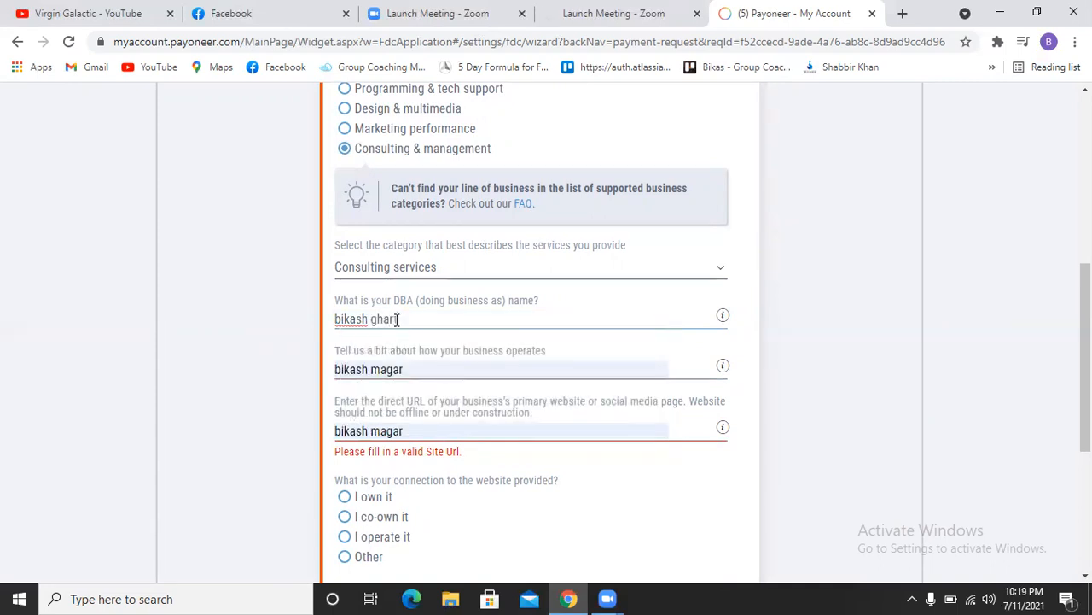
# Step: Edit the autofilled business description and website URL, then select the whole description
pyautogui.doubleClick(380, 370)
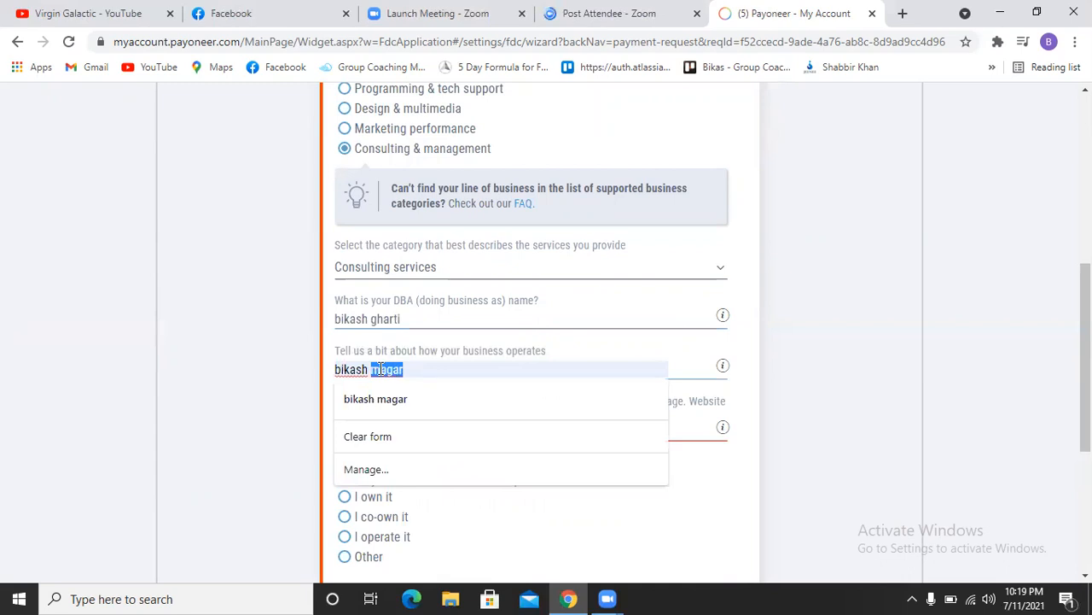
pyautogui.write('ghart')
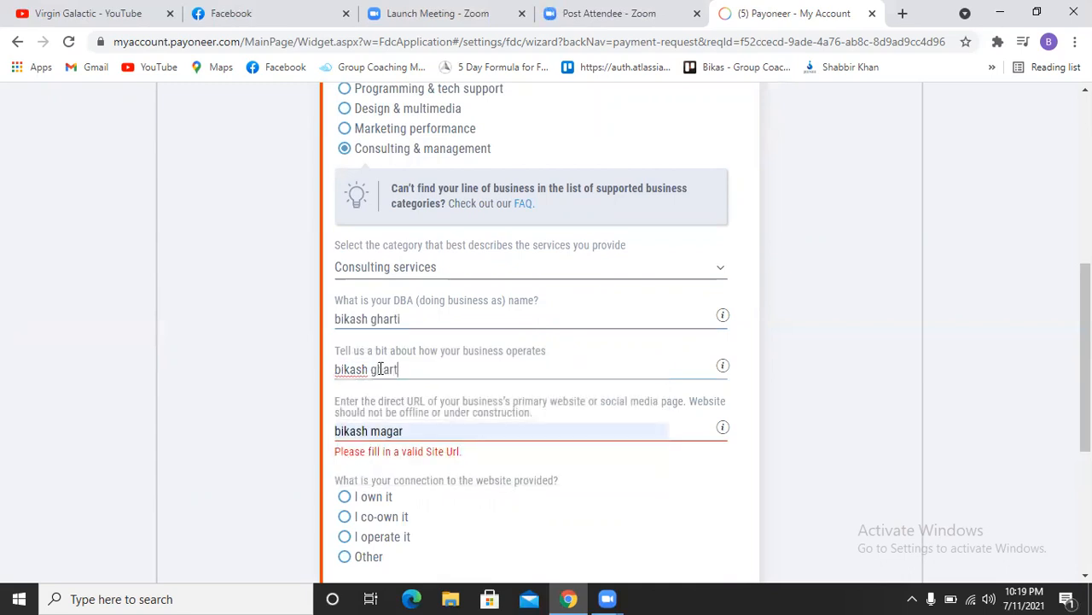
pyautogui.write('i')
pyautogui.tripleClick(414, 369)
pyautogui.click(395, 431)
pyautogui.doubleClick(396, 430)
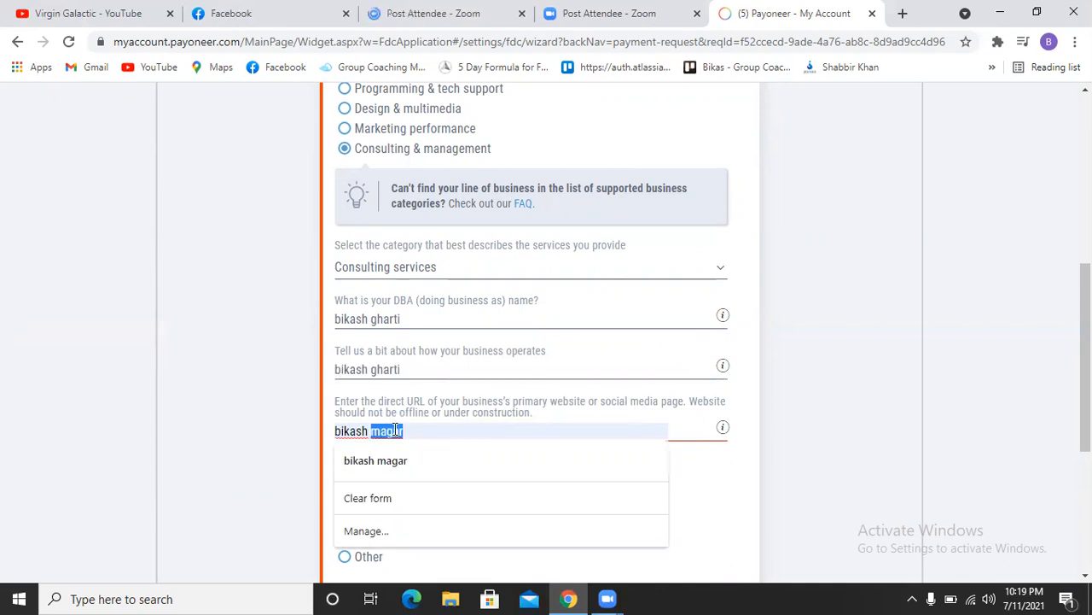
pyautogui.write('gharti')
pyautogui.doubleClick(386, 369)
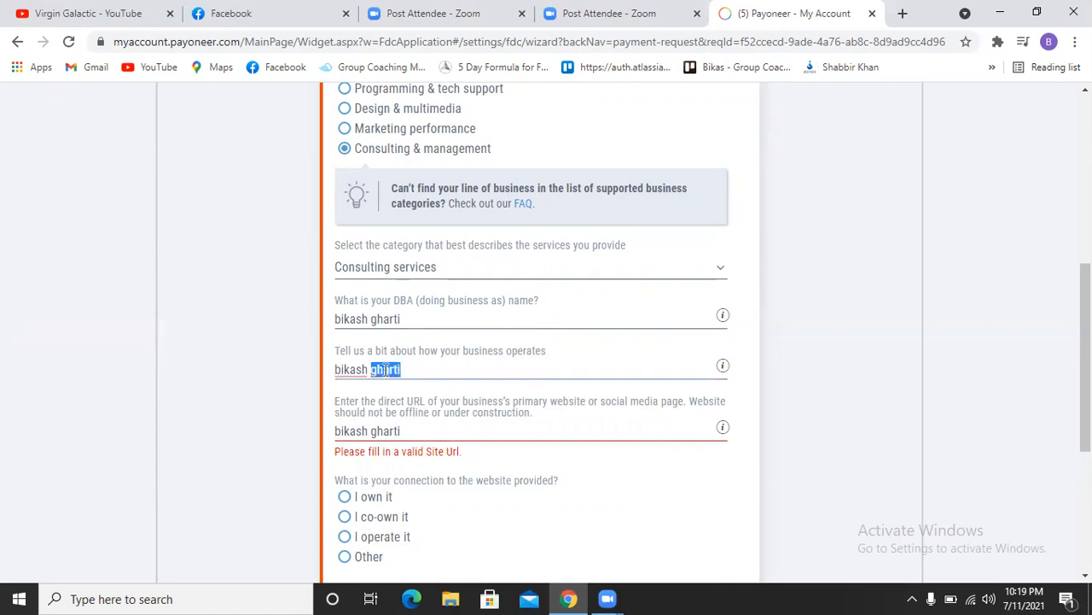
pyautogui.tripleClick(385, 368)
# Step: Type the description 'I provide consulting services for digital funnel creation'
pyautogui.write('I pri')
pyautogui.press('BackSpace')
pyautogui.press('BackSpace')
pyautogui.write('rovide consulting servicin')
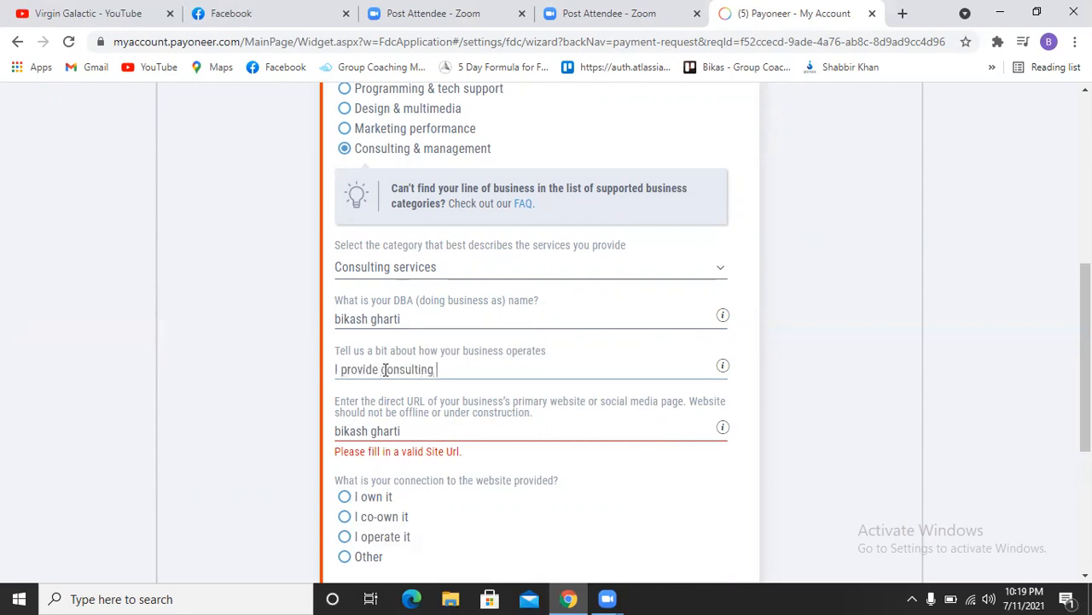
pyautogui.press('BackSpace')
pyautogui.press('BackSpace')
pyautogui.write('es for fu')
pyautogui.press('BackSpace')
pyautogui.press('BackSpace')
pyautogui.press('BackSpace')
pyautogui.press('BackSpace')
pyautogui.press('BackSpace')
pyautogui.write('dig')
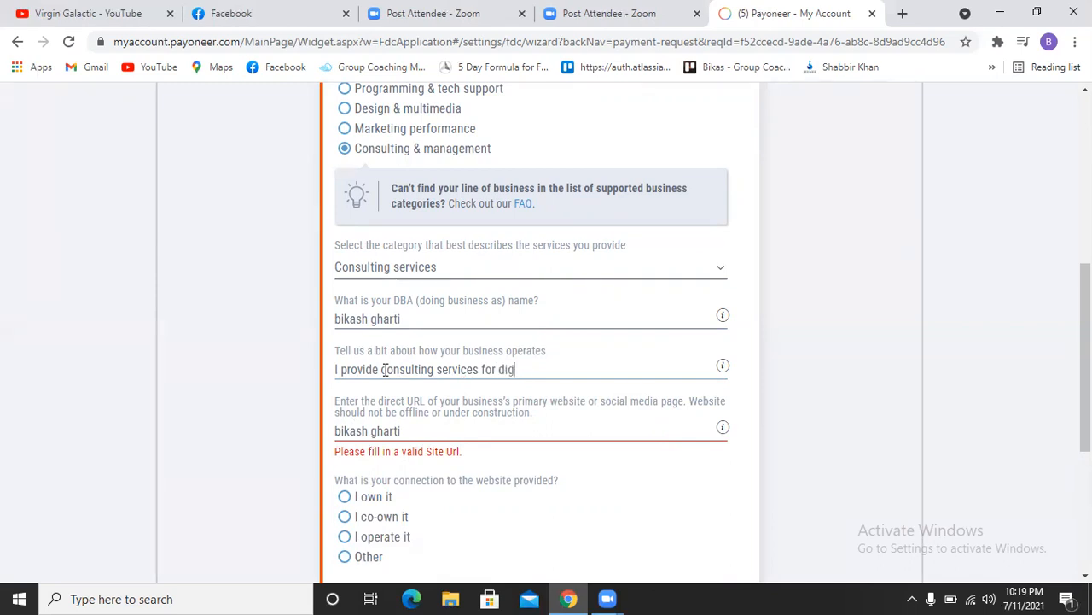
pyautogui.write('ital funnel creation')
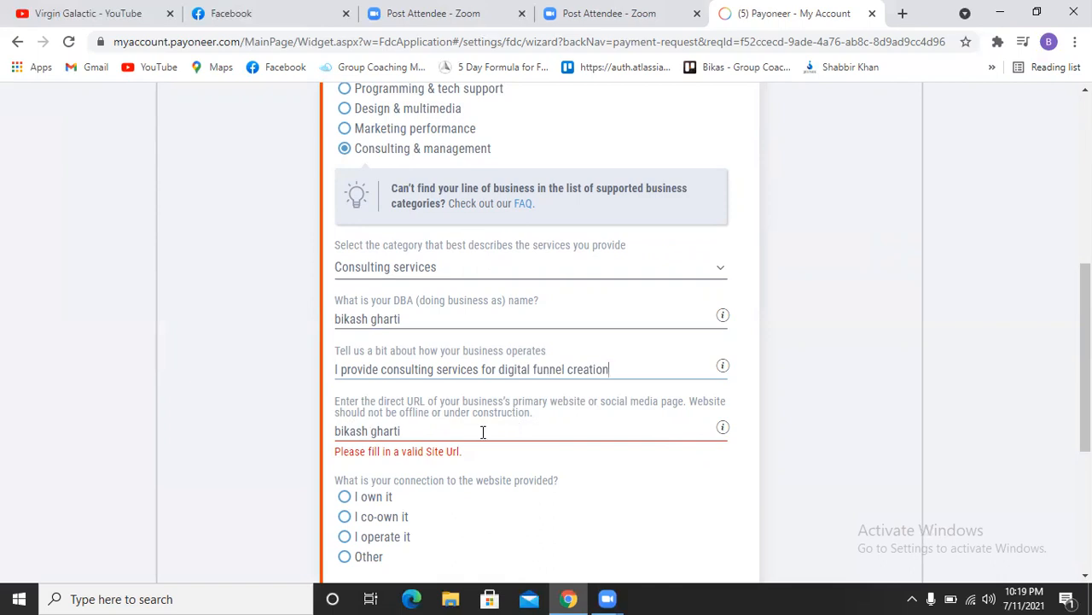
# Step: Clear the invalid entry from the website URL field
pyautogui.click(406, 444)
pyautogui.tripleClick(401, 431)
pyautogui.click(414, 431)
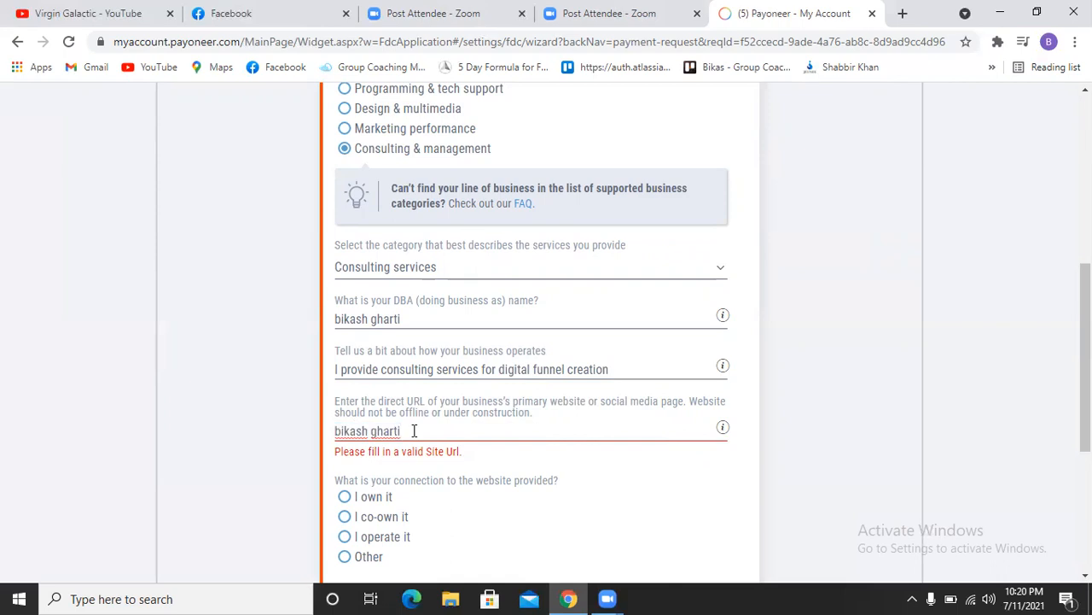
pyautogui.tripleClick(414, 431)
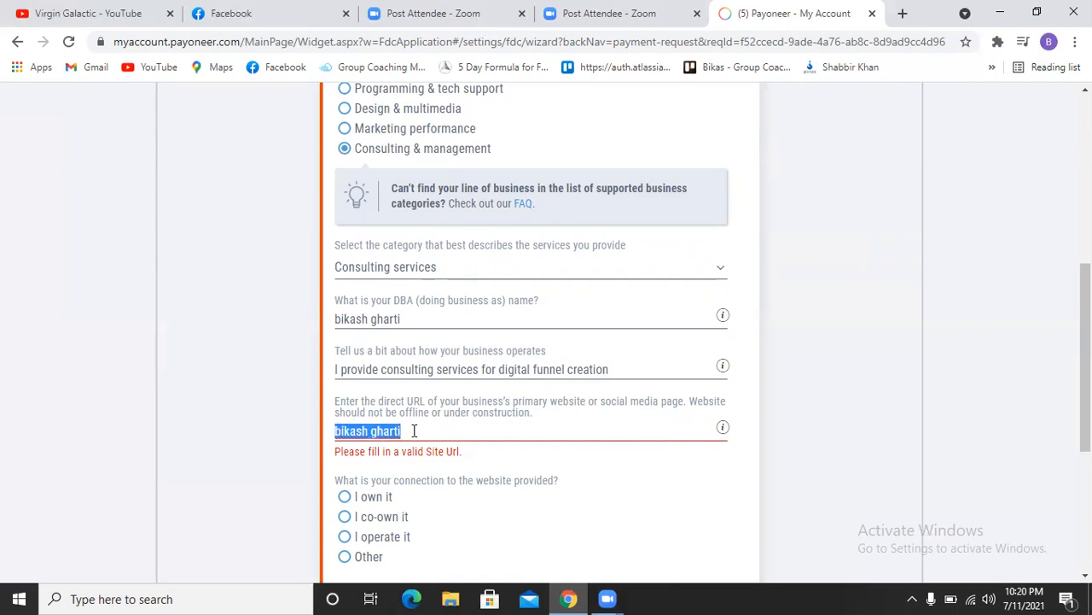
pyautogui.press('BackSpace')
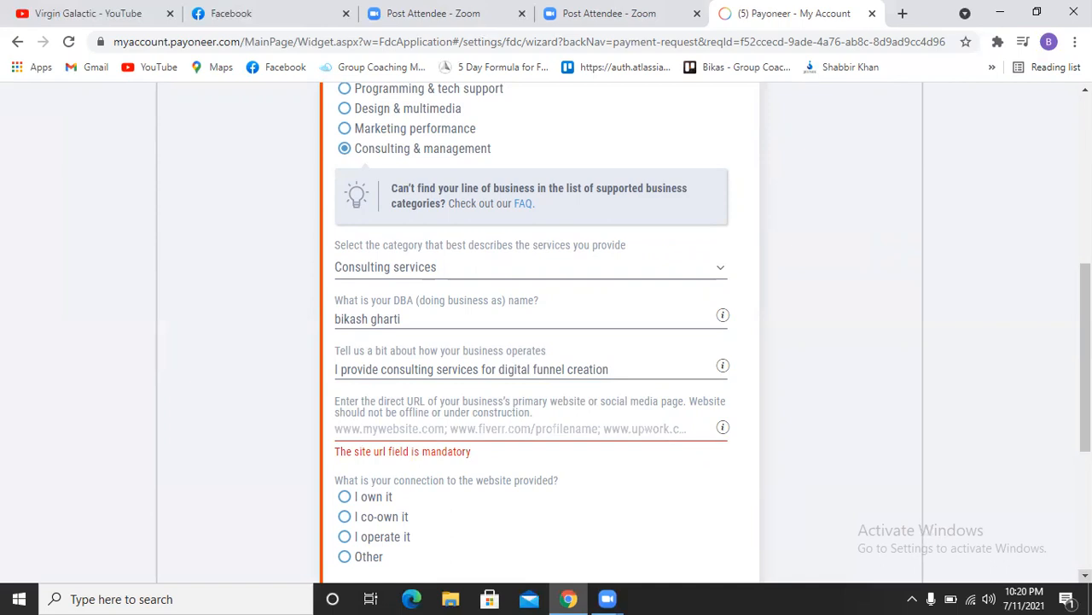
pyautogui.scroll(-2, 780, 231)
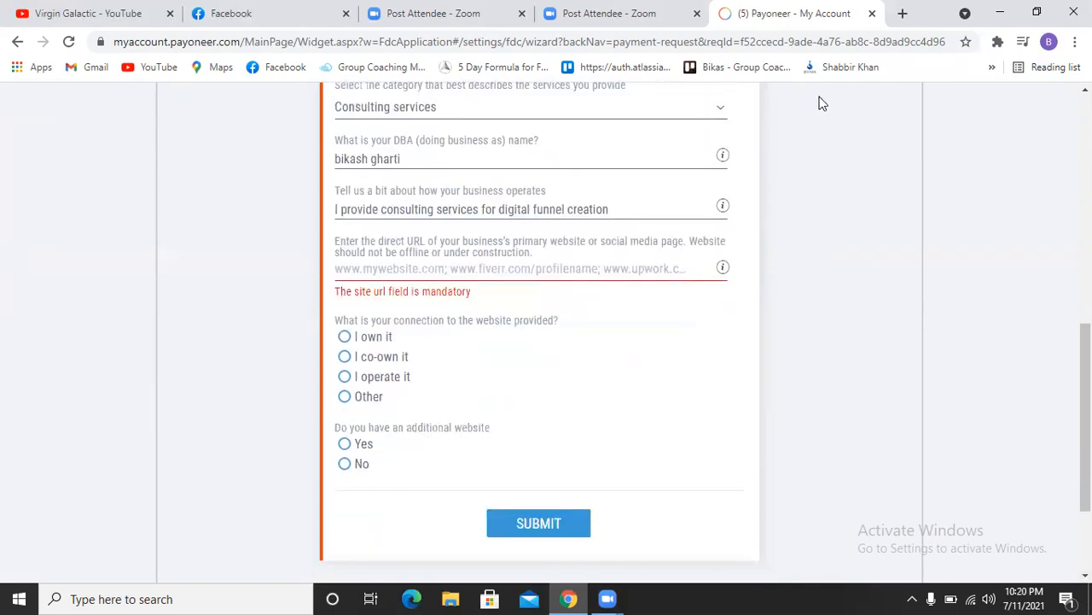
# Step: Load megadigitalway.com in a new tab and select its full address
pyautogui.click(903, 15)
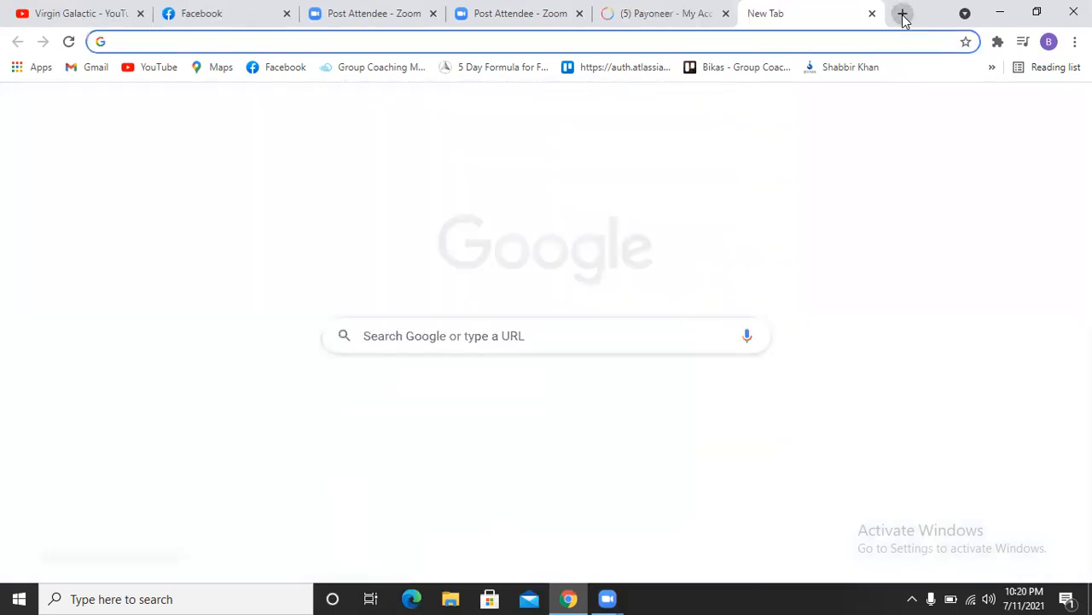
pyautogui.write('meg')
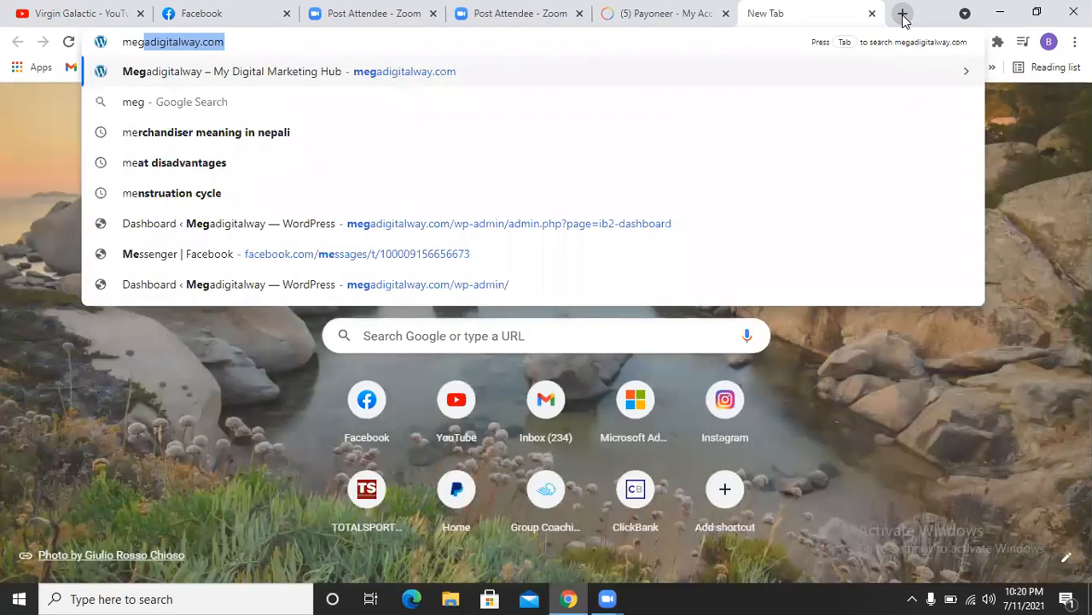
pyautogui.write('adigitalway')
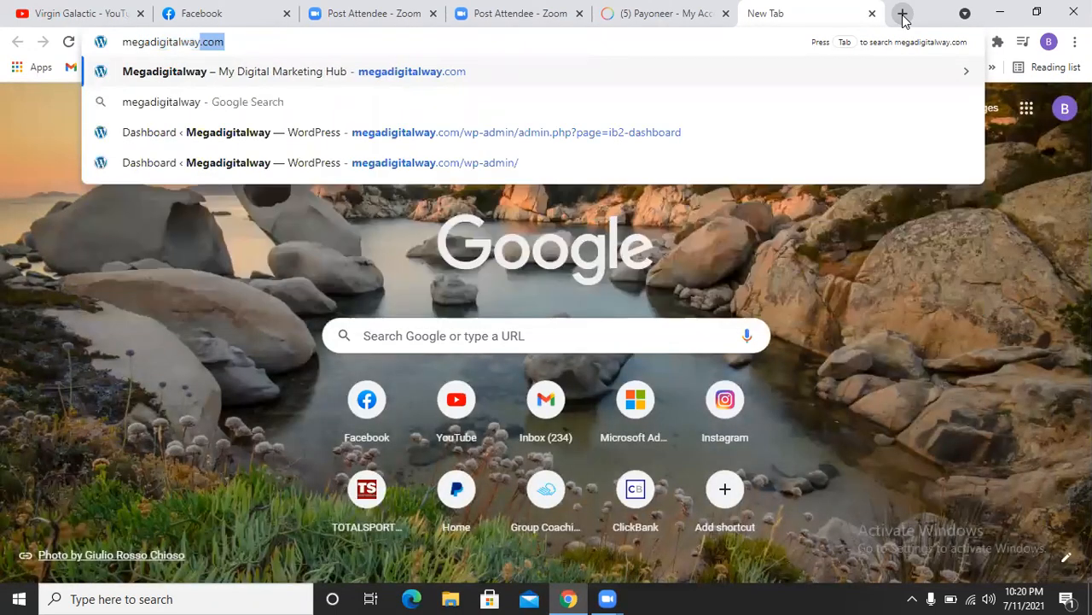
pyautogui.press('Return')
pyautogui.click(242, 41)
pyautogui.hotkey('ctrl', 'c')
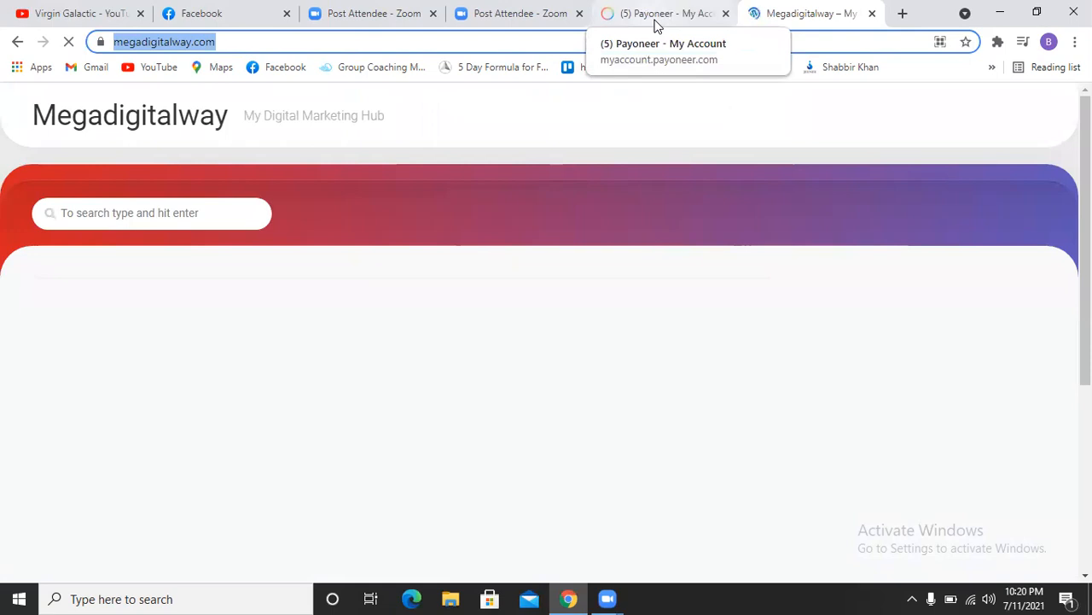
# Step: Switch between the Payoneer website field and the reloaded Megadigitalway home page, ending on Payoneer
pyautogui.click(655, 21)
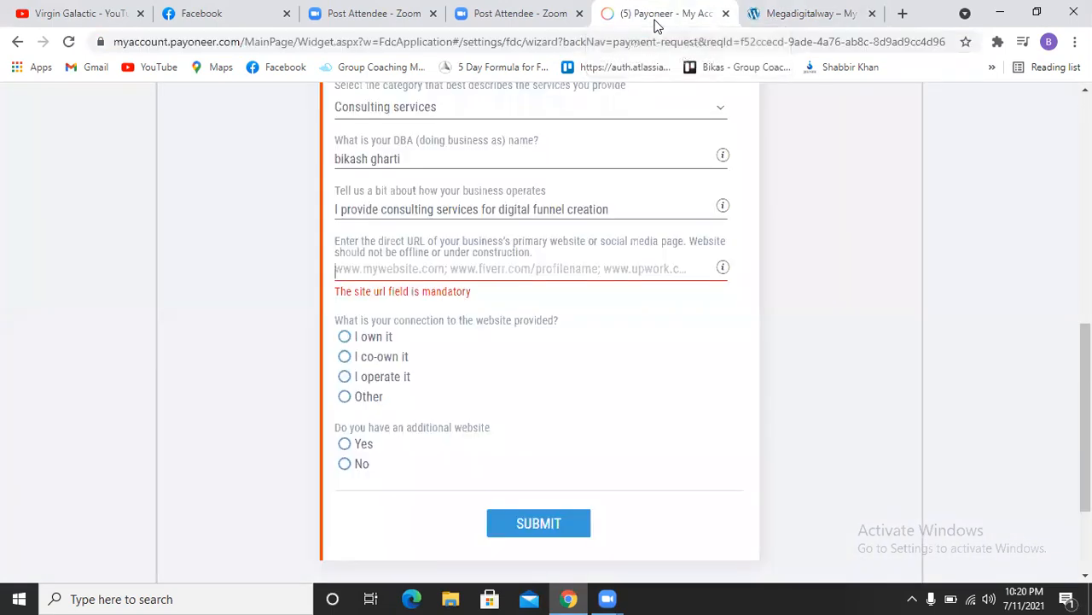
pyautogui.click(546, 256)
pyautogui.click(398, 269)
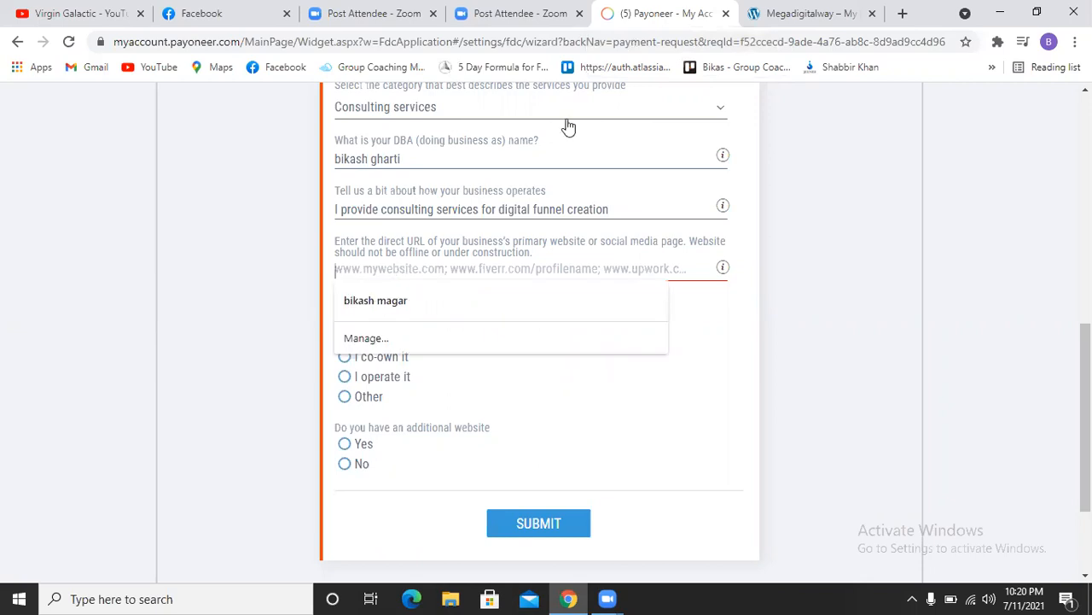
pyautogui.click(828, 19)
pyautogui.scroll(-3, 813, 265)
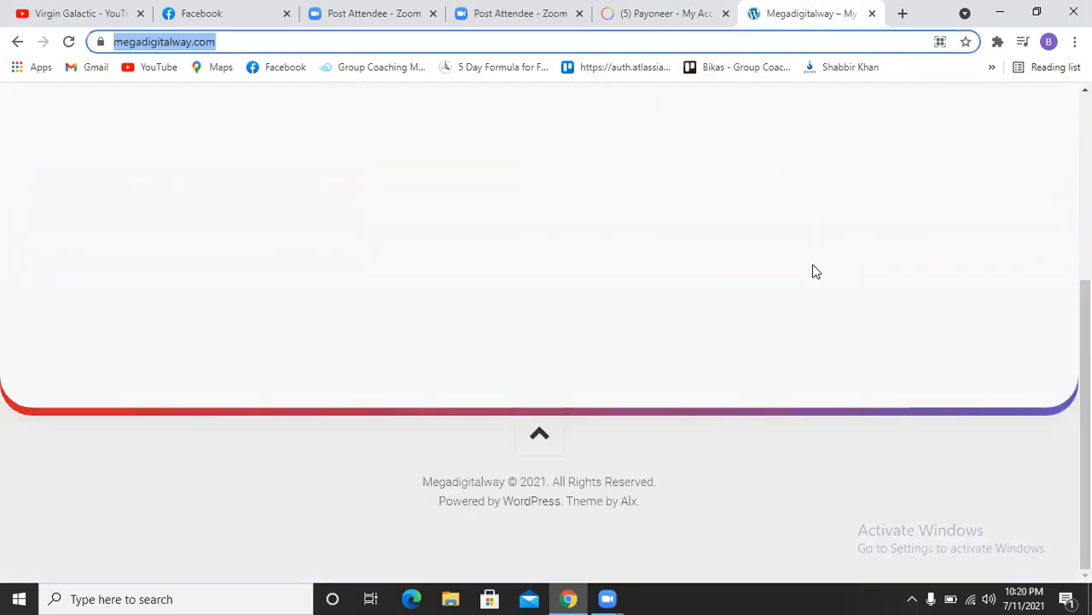
pyautogui.scroll(3, 813, 264)
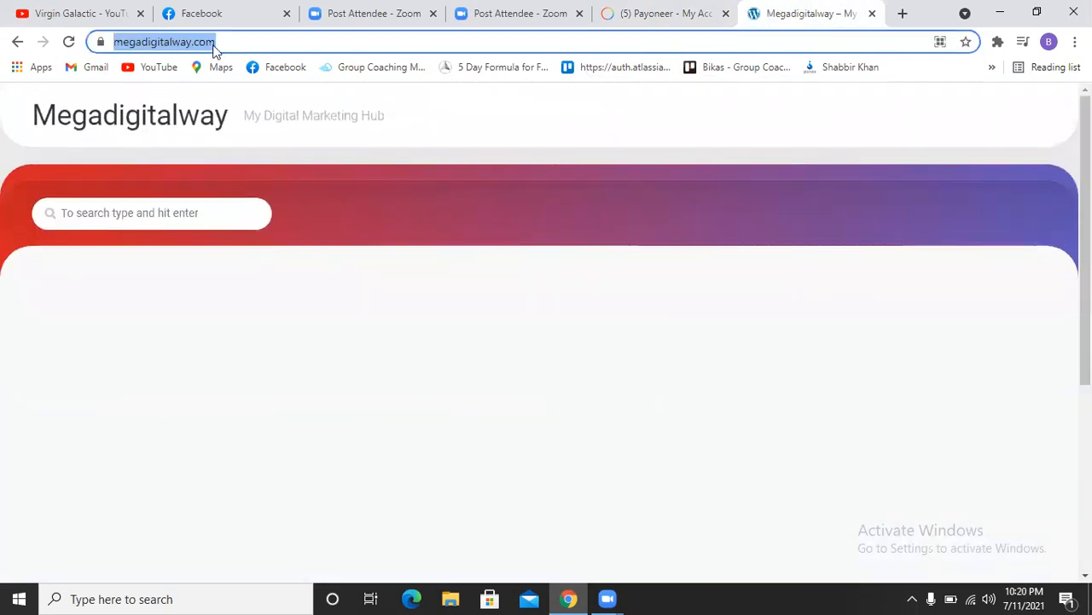
pyautogui.click(128, 127)
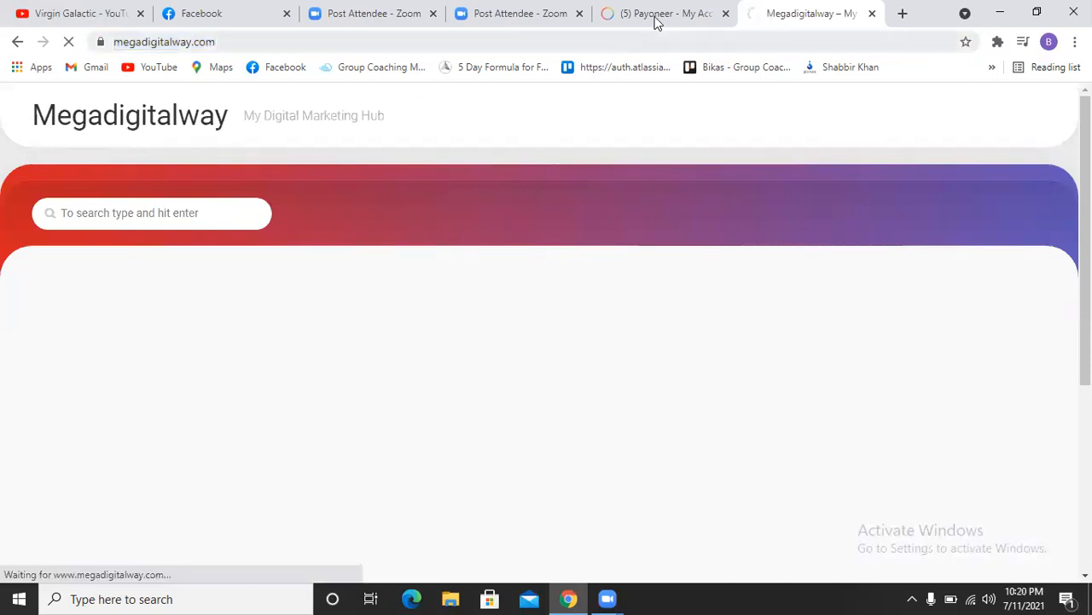
pyautogui.click(657, 21)
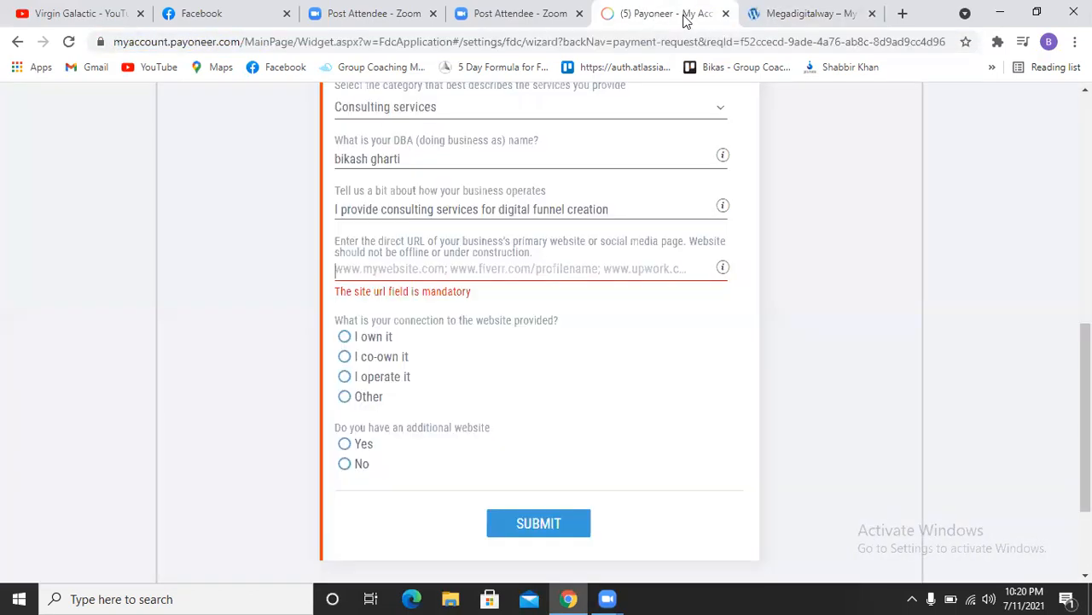
pyautogui.click(822, 13)
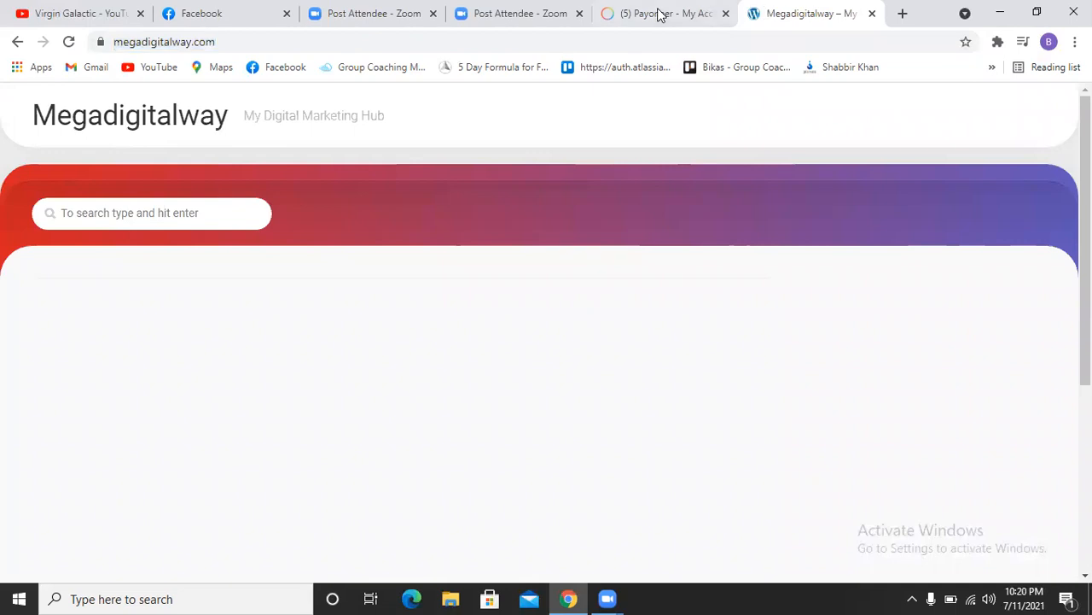
pyautogui.click(651, 16)
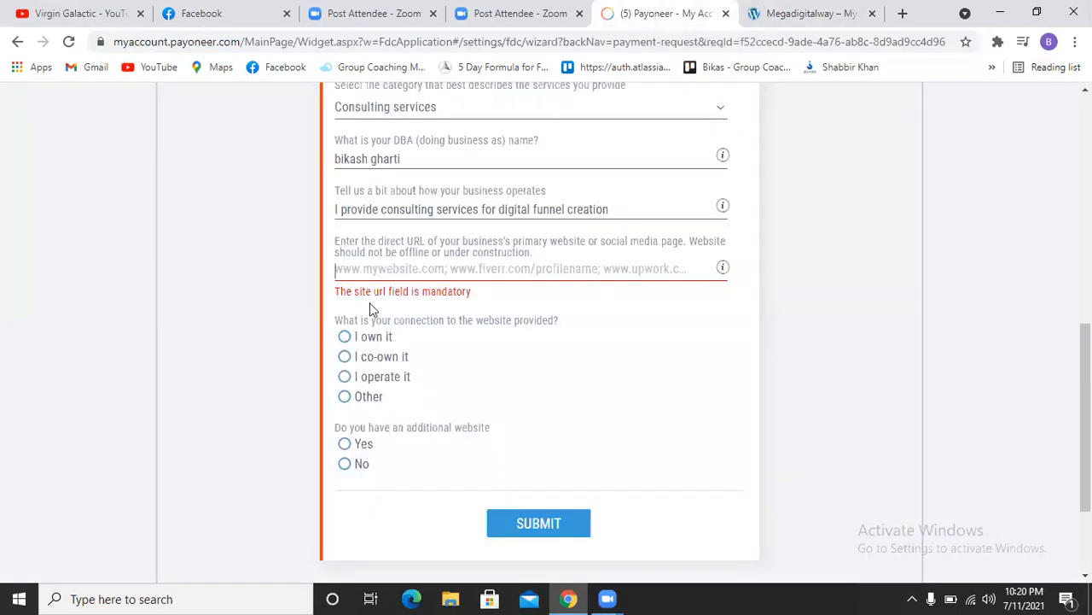
pyautogui.click(396, 268)
pyautogui.hotkey('ctrl', 'v')
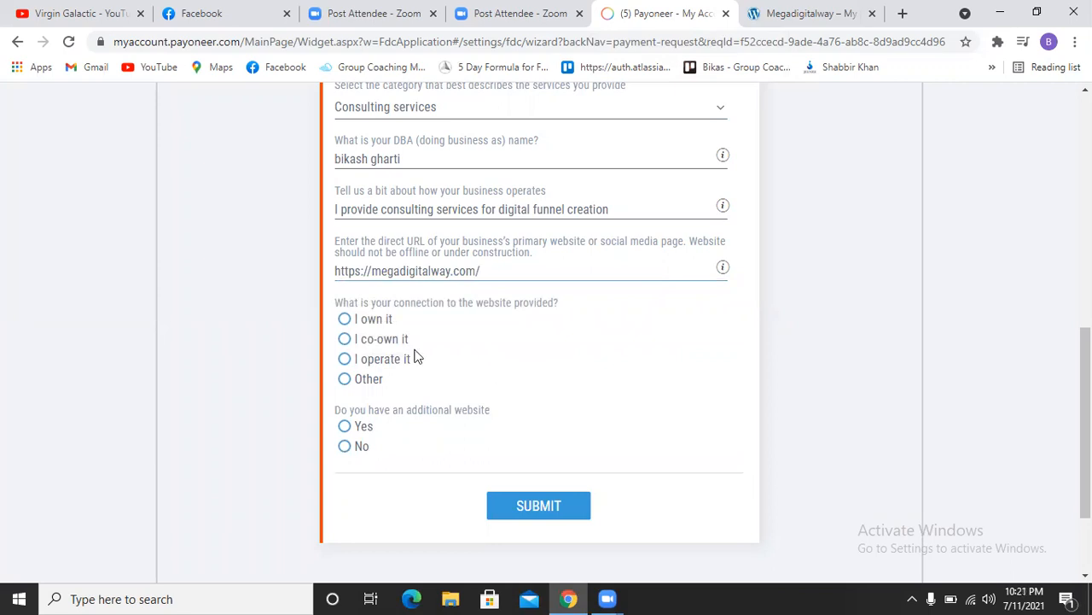
pyautogui.click(342, 318)
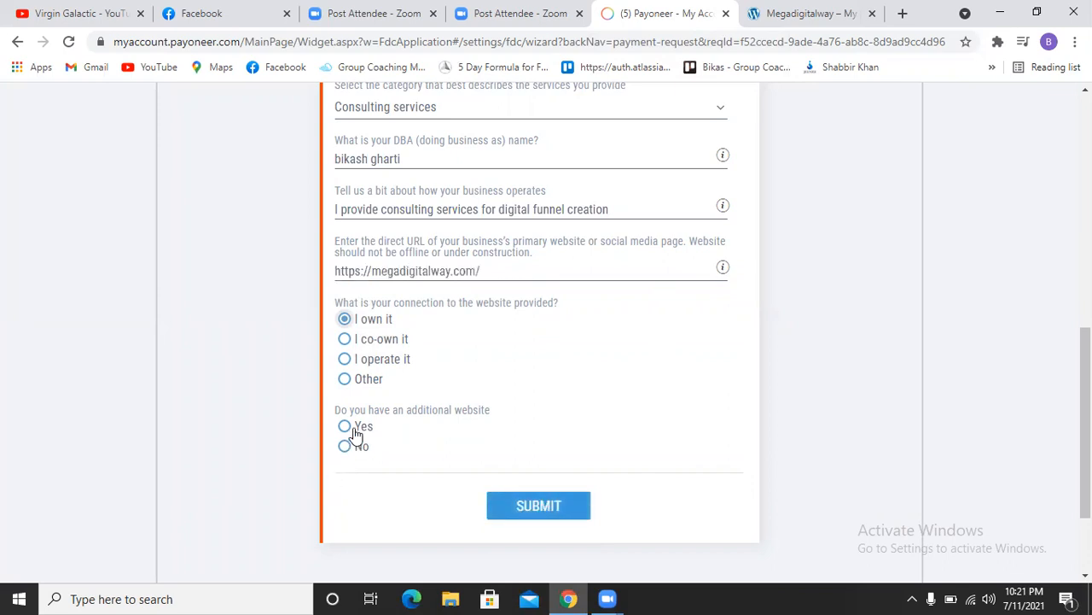
pyautogui.click(345, 447)
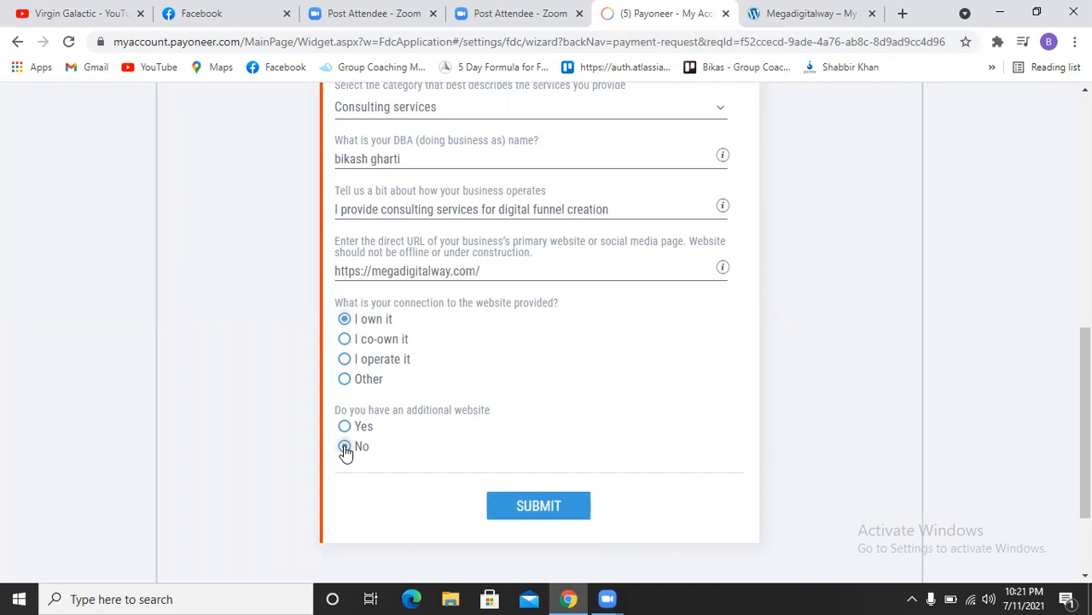
pyautogui.click(541, 508)
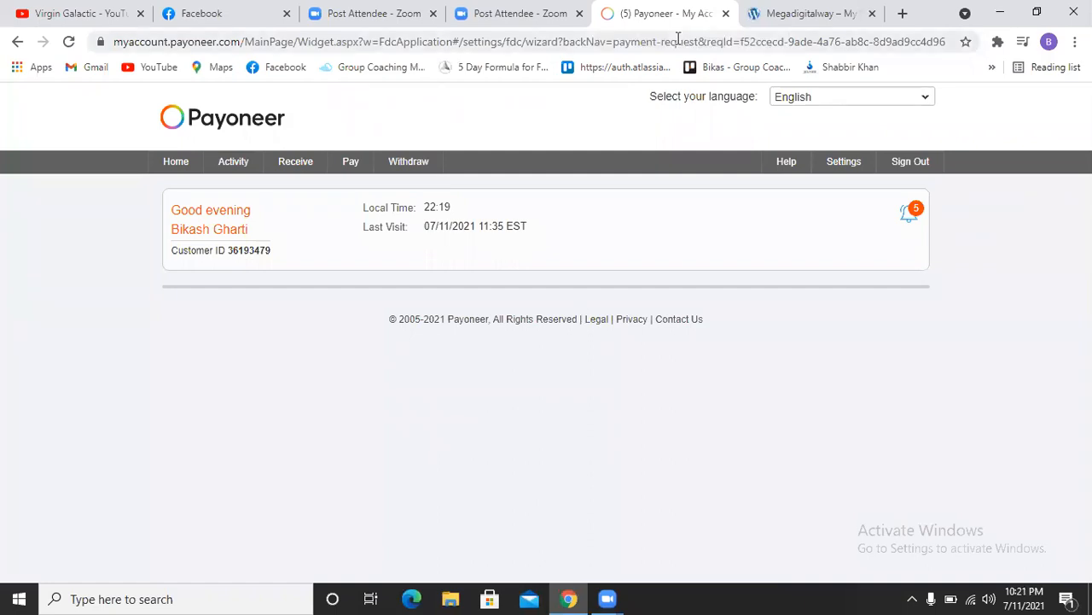
# Step: Reopen Request a Payment and confirm Business Profile and photo ID are both Submitted
pyautogui.moveTo(288, 168)
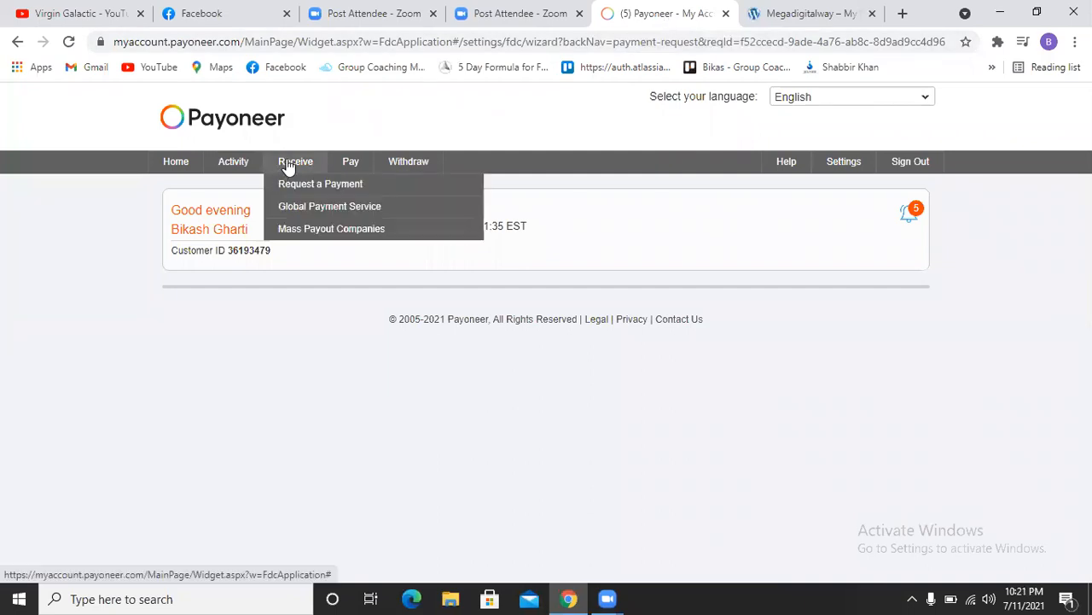
pyautogui.click(297, 186)
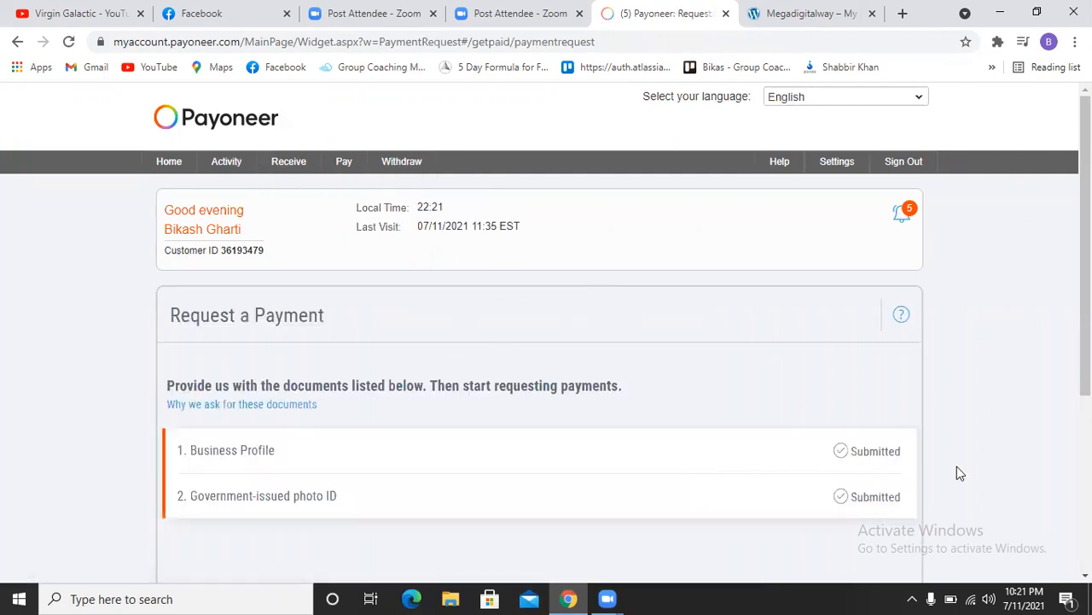
pyautogui.scroll(-4, 956, 466)
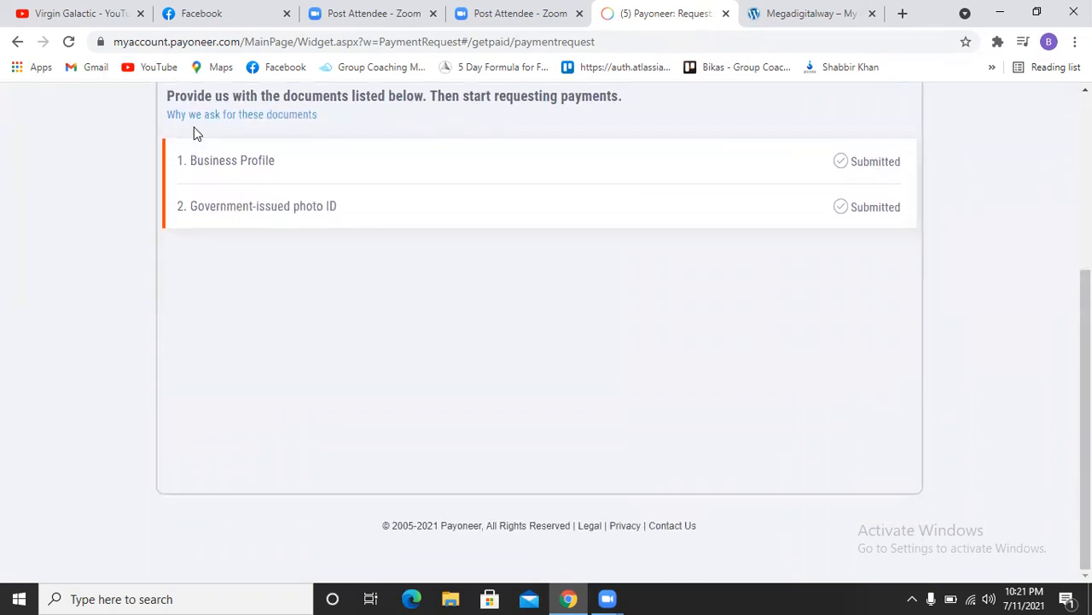
pyautogui.scroll(1, 303, 301)
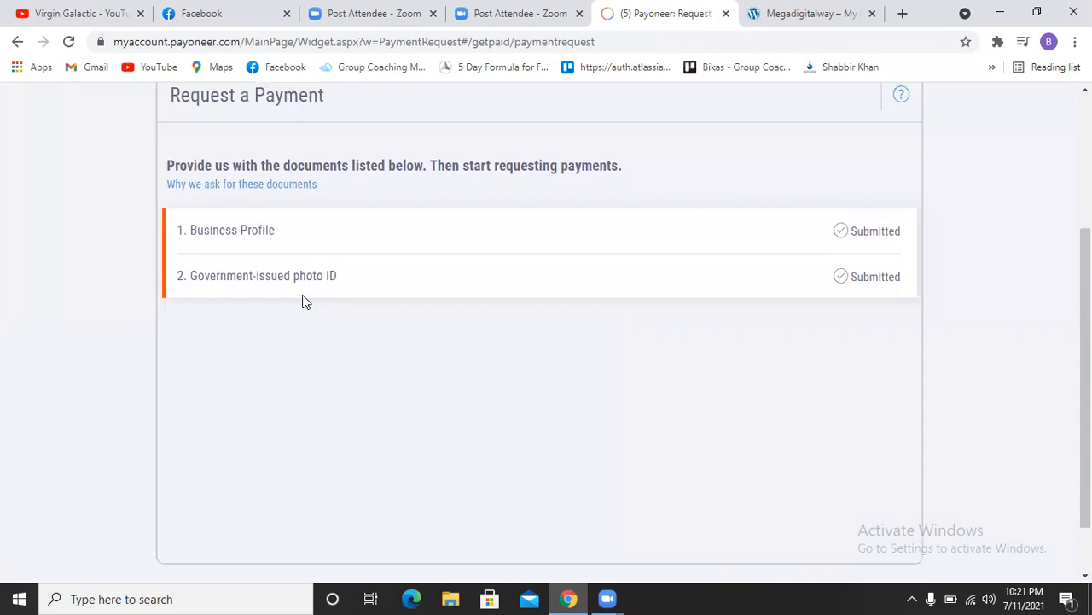
pyautogui.scroll(2, 303, 297)
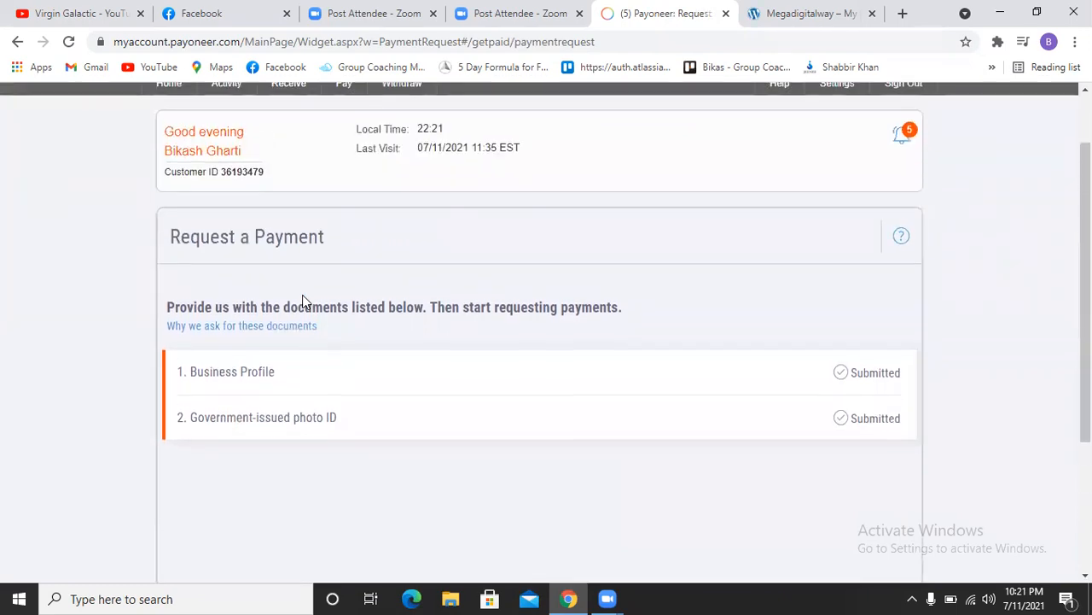
pyautogui.scroll(1, 302, 297)
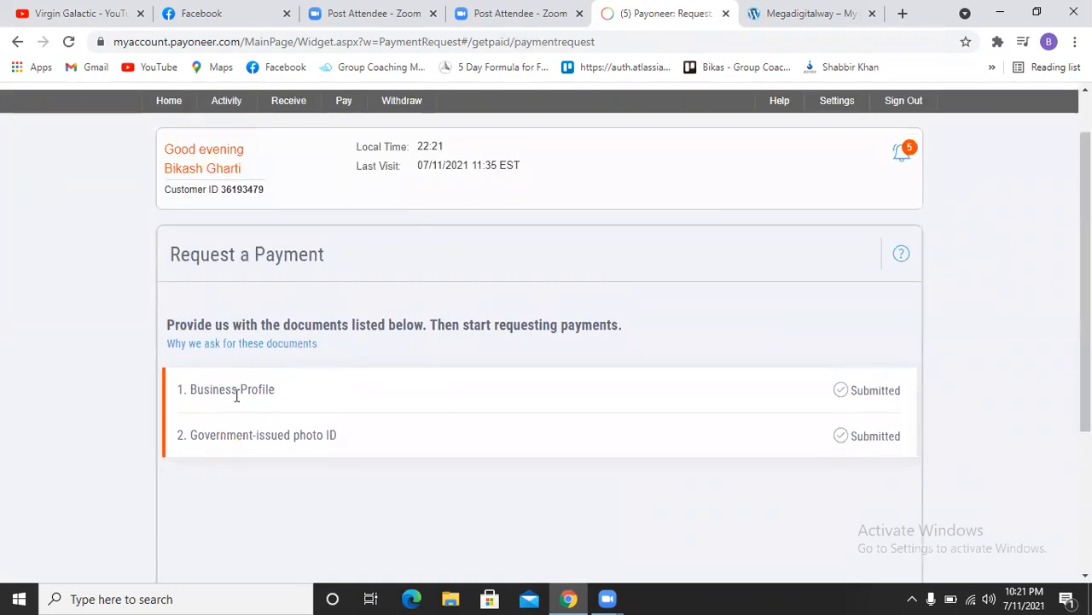
pyautogui.moveTo(344, 109)
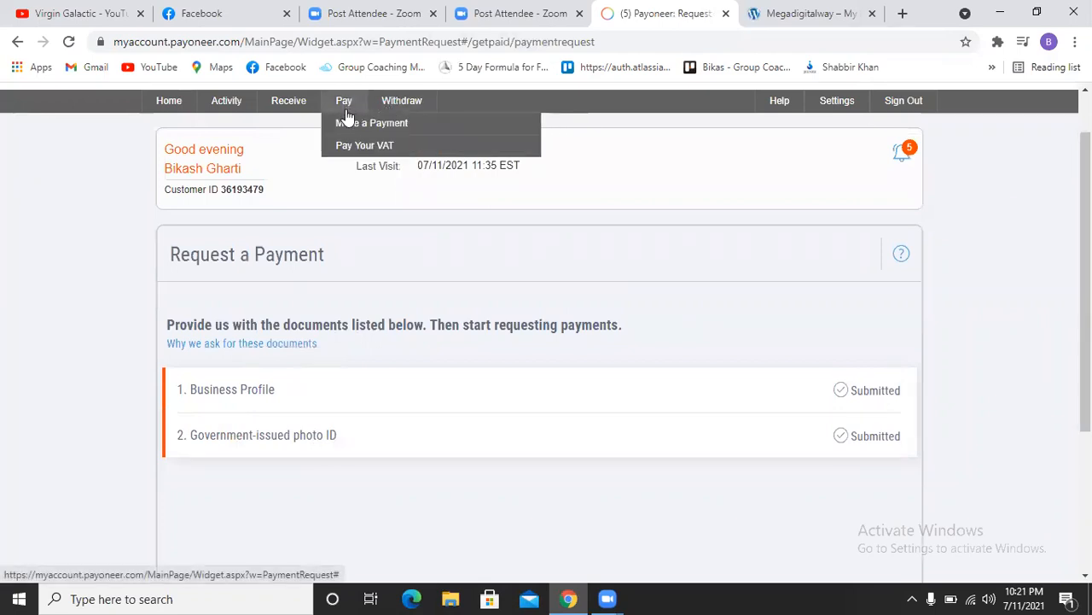
pyautogui.moveTo(300, 109)
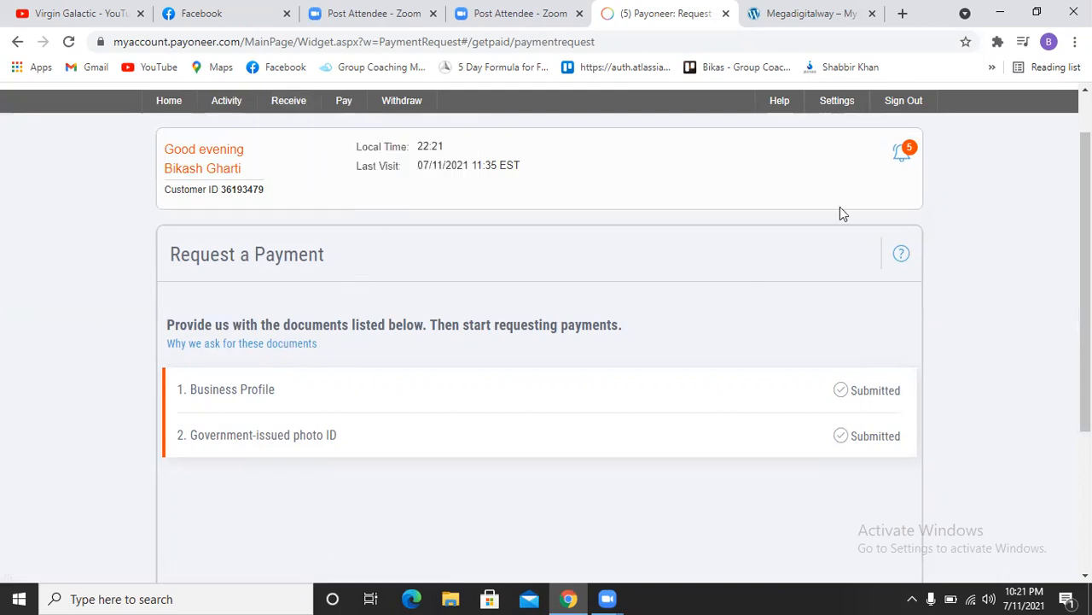
# Step: Open Gmail in a new tab, switch to the other Google account, and return to Primary
pyautogui.click(903, 13)
pyautogui.click(93, 68)
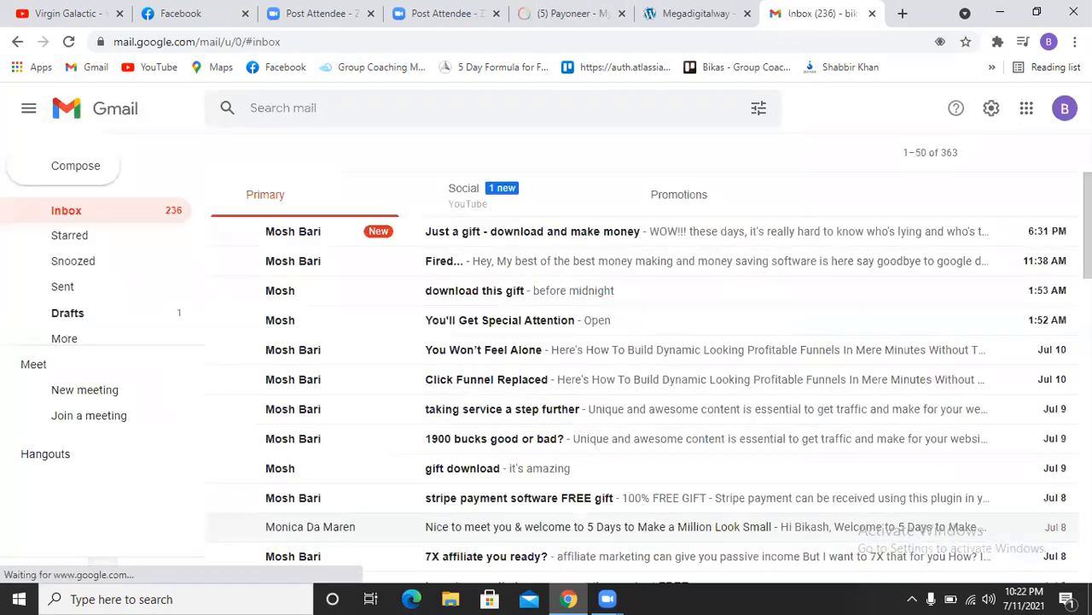
pyautogui.click(1064, 108)
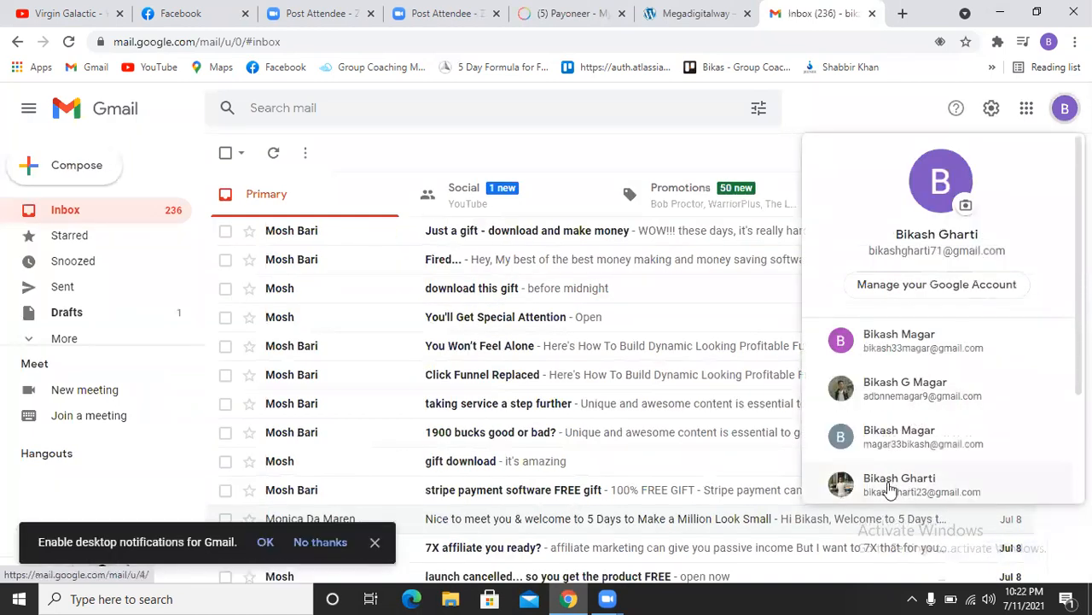
pyautogui.click(889, 488)
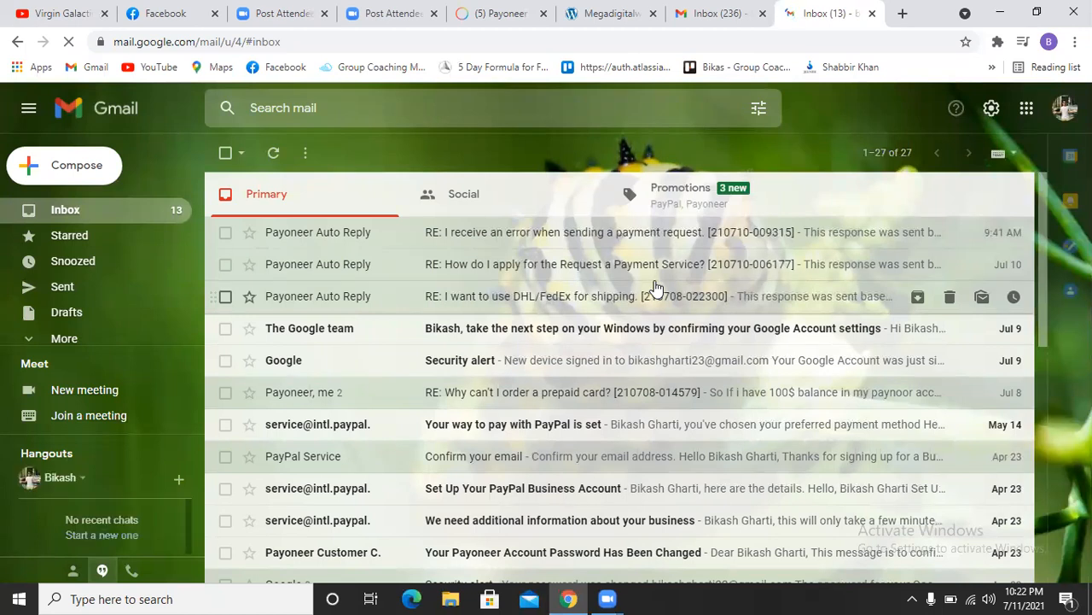
pyautogui.click(703, 203)
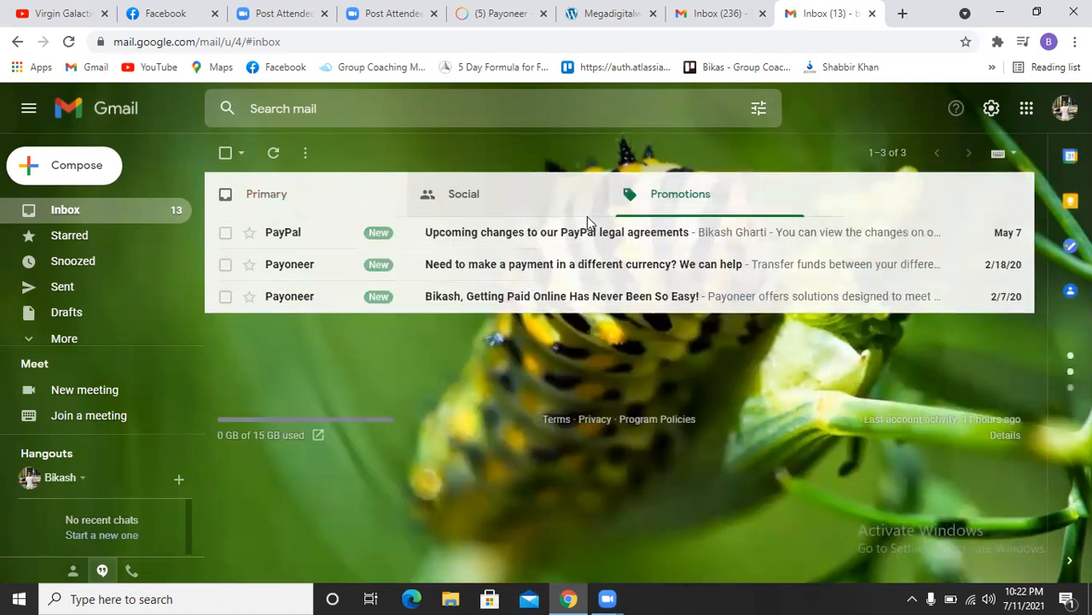
pyautogui.click(313, 200)
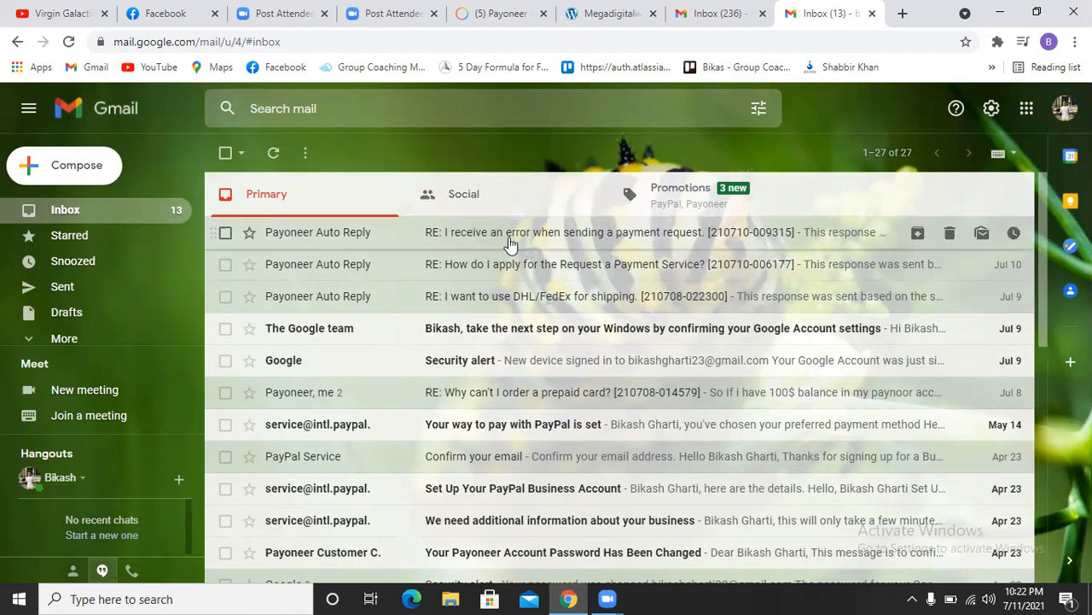
# Step: Open the 'RE: I receive an error when sending a payment request' email and scroll to its end
pyautogui.click(509, 237)
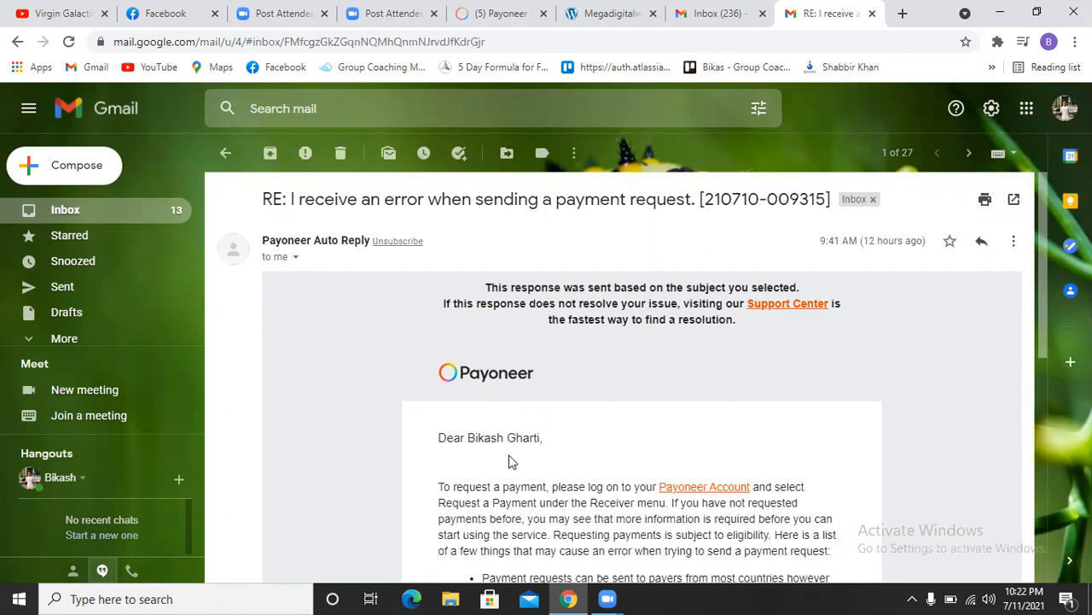
pyautogui.scroll(-2, 510, 461)
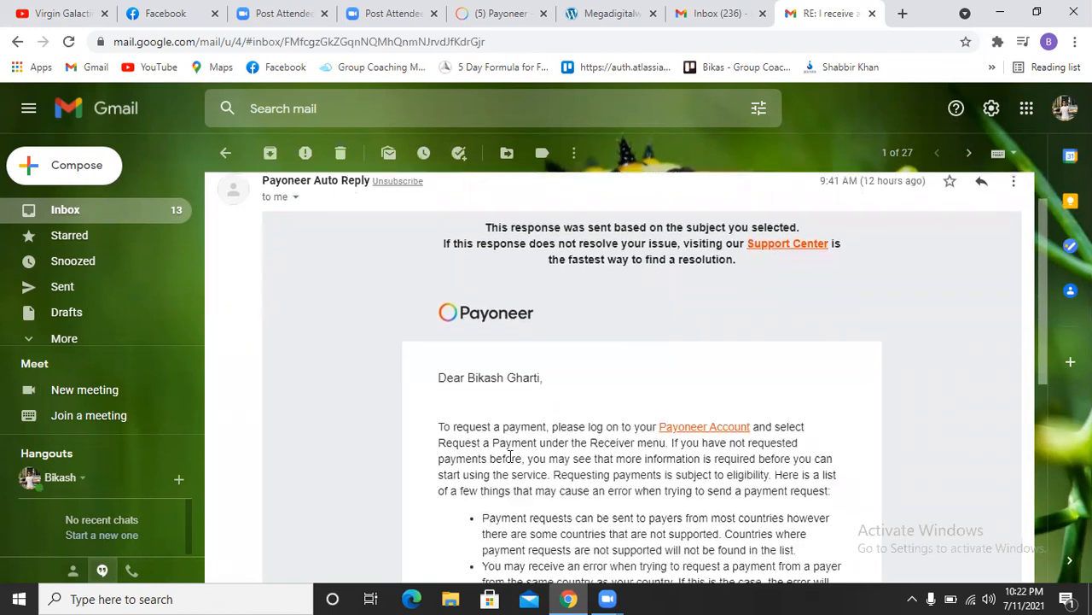
pyautogui.scroll(-1, 511, 456)
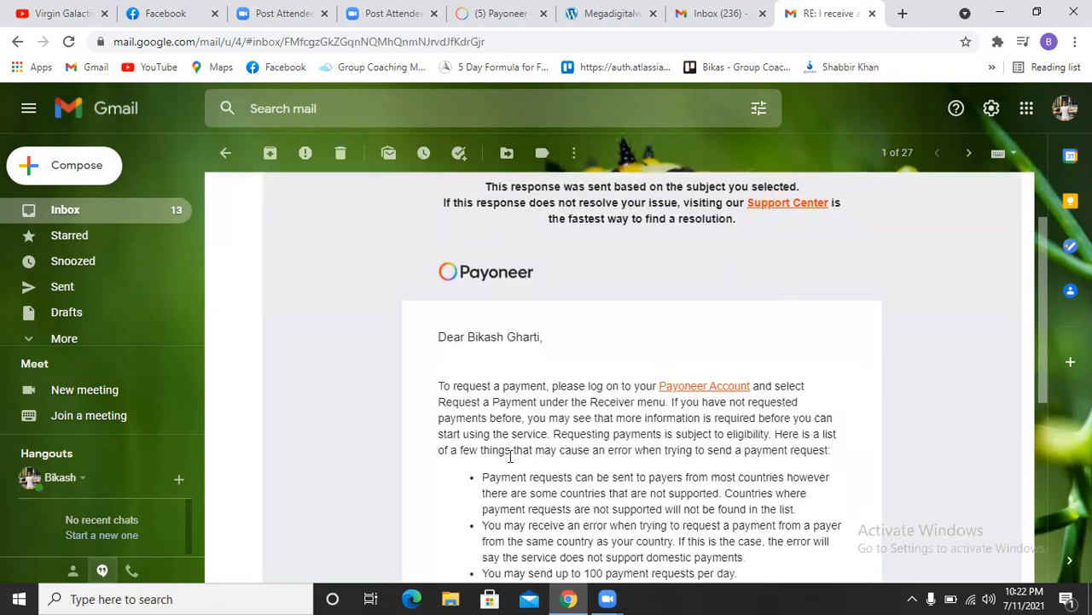
pyautogui.scroll(-2, 511, 457)
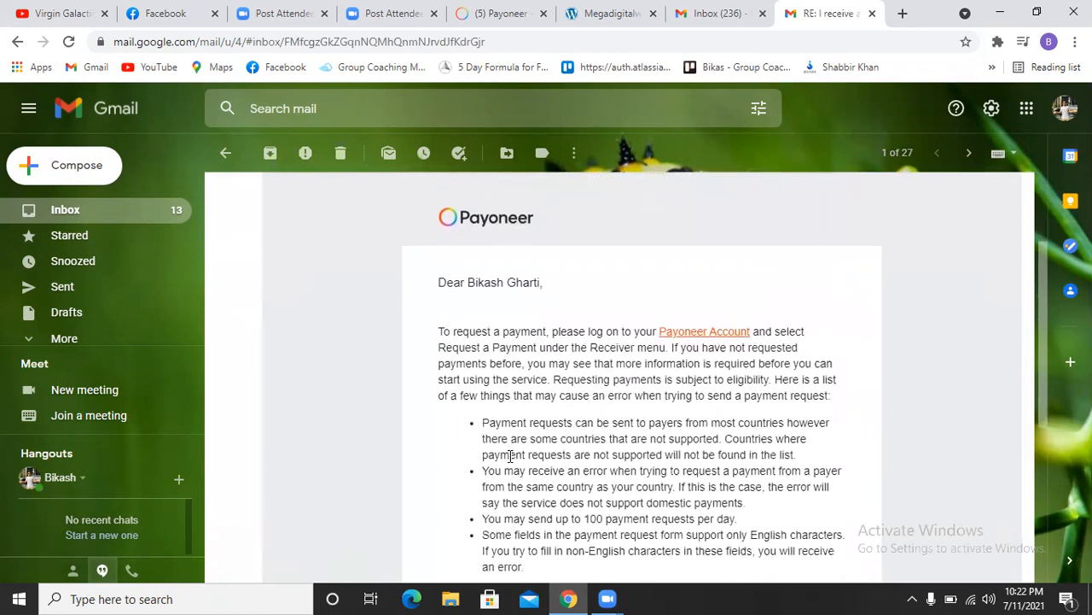
pyautogui.scroll(-2, 510, 456)
pyautogui.scroll(-1, 510, 456)
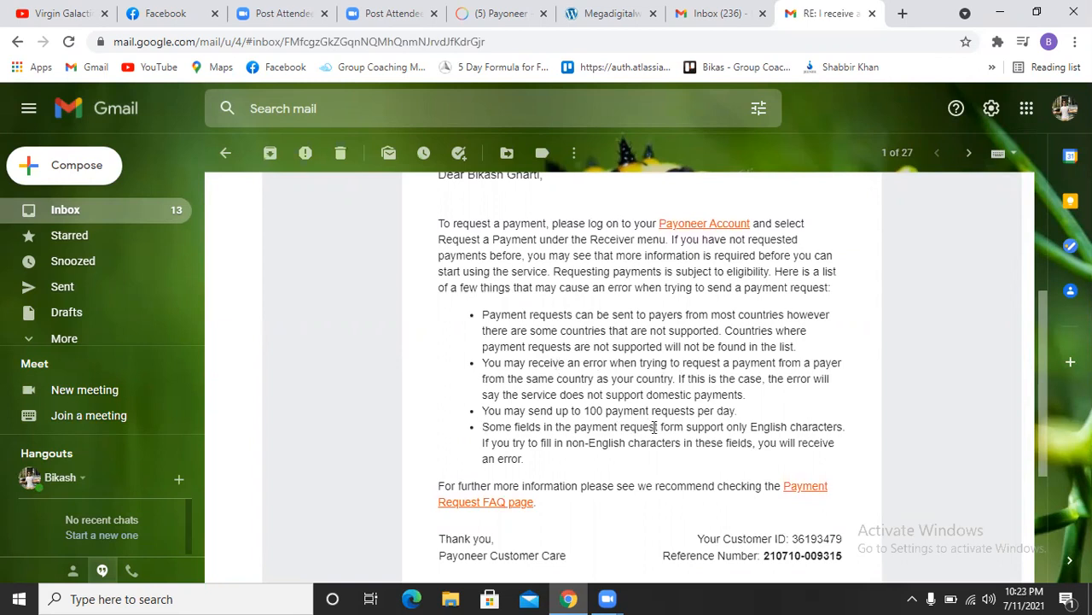
pyautogui.scroll(-2, 655, 427)
pyautogui.scroll(-3, 654, 426)
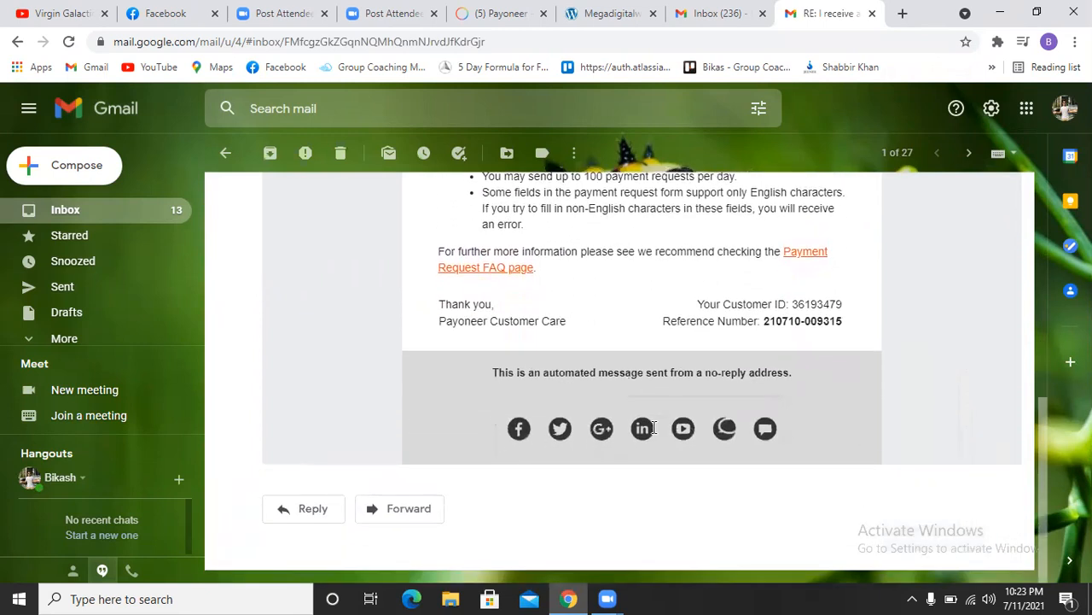
# Step: Back in Payoneer, start a new payment request and search for the payer's e-mail address
pyautogui.click(493, 15)
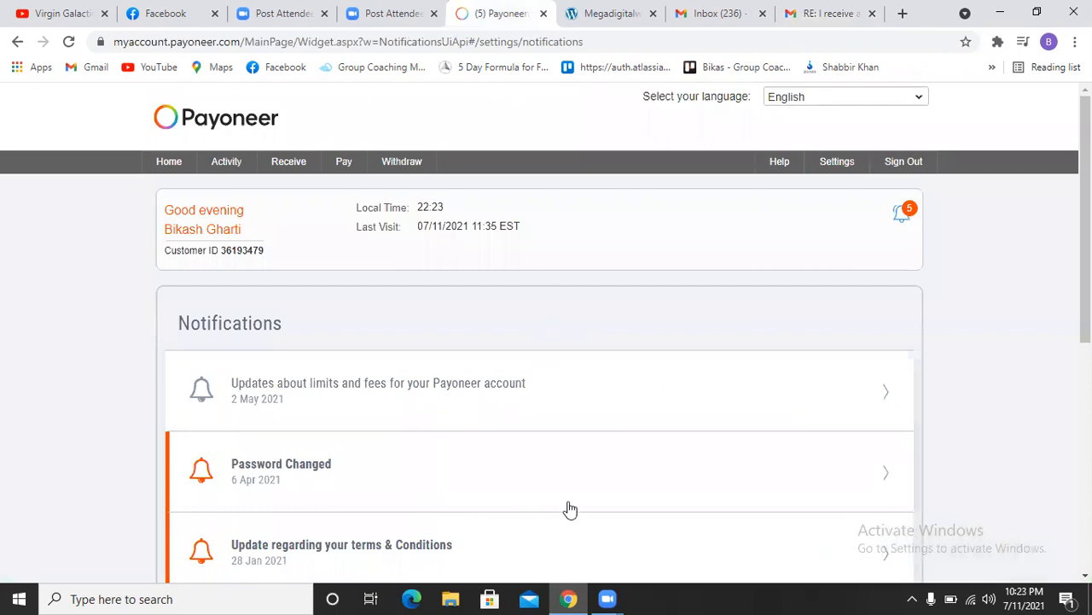
pyautogui.scroll(-4, 670, 495)
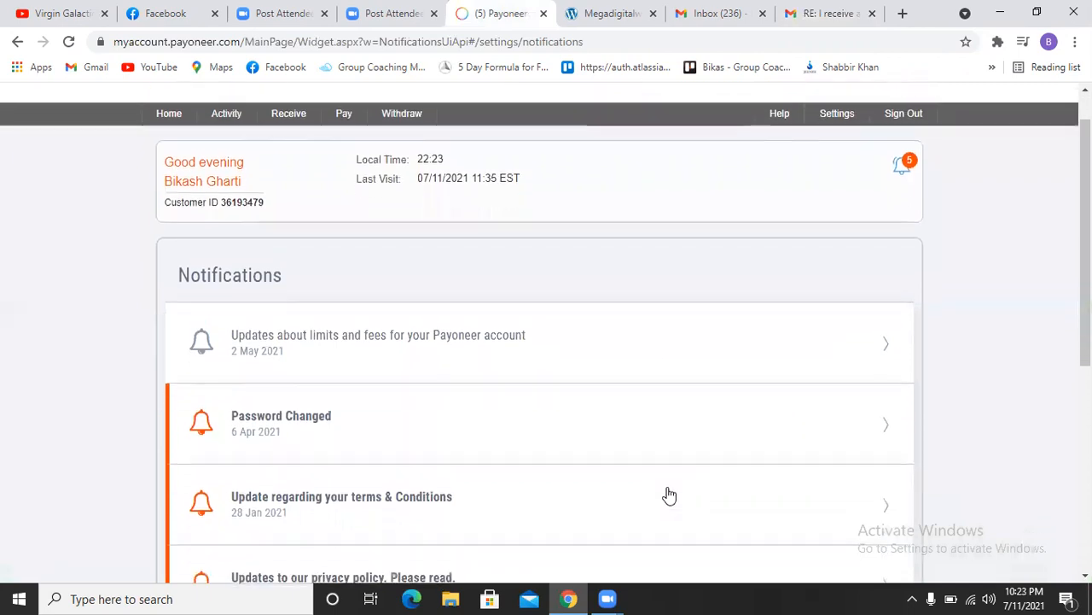
pyautogui.scroll(-2, 670, 495)
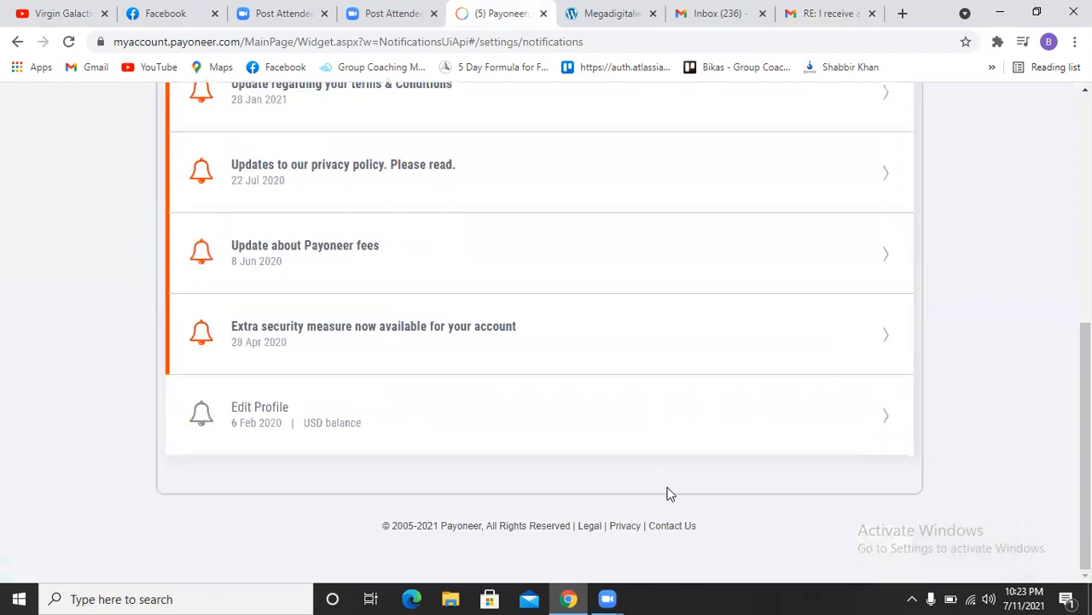
pyautogui.scroll(6, 670, 495)
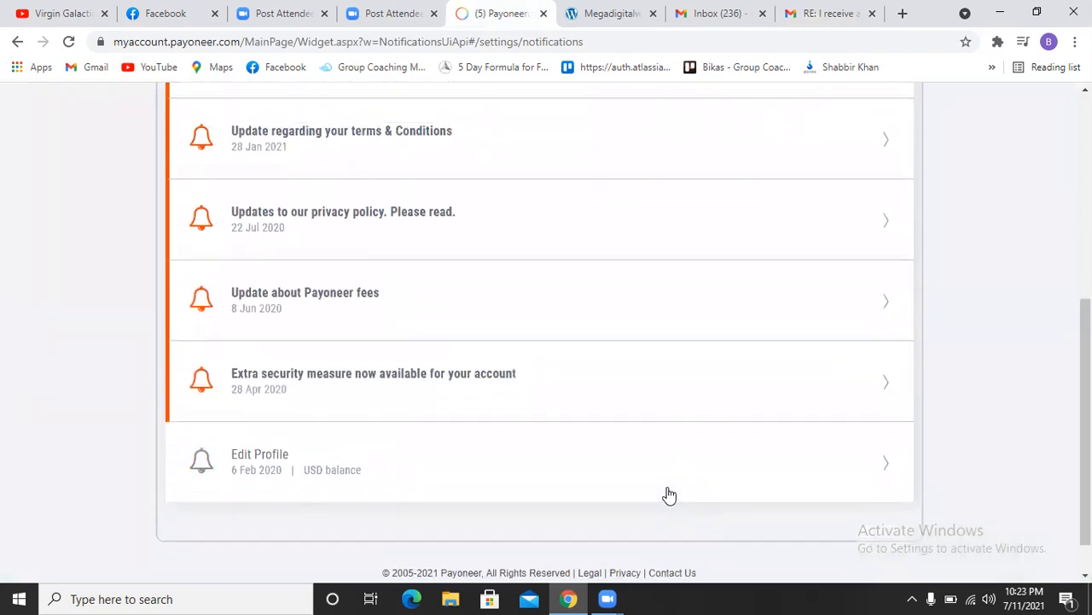
pyautogui.moveTo(317, 162)
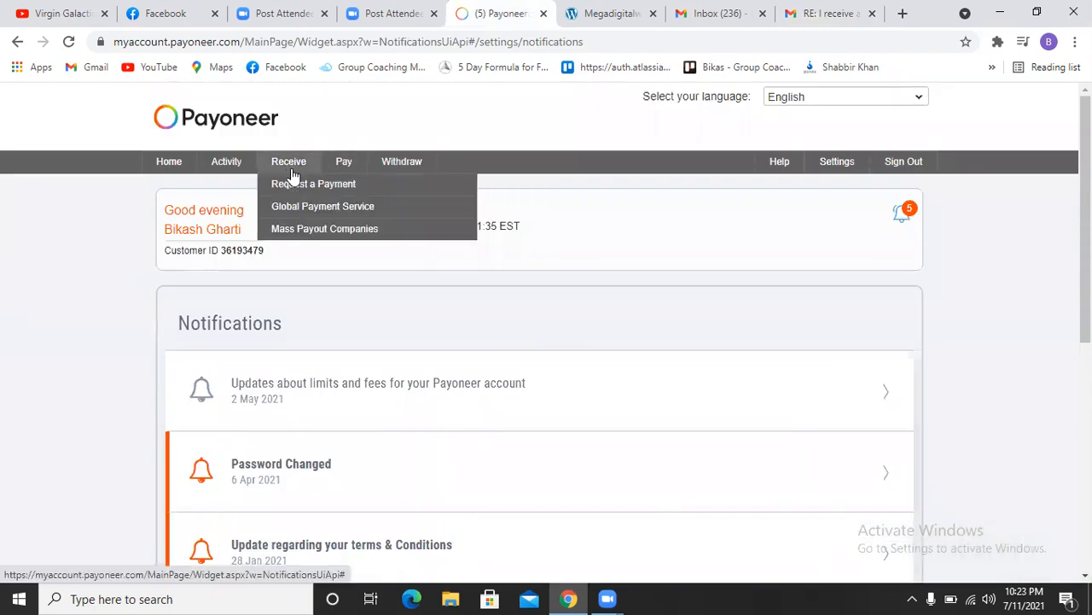
pyautogui.click(291, 186)
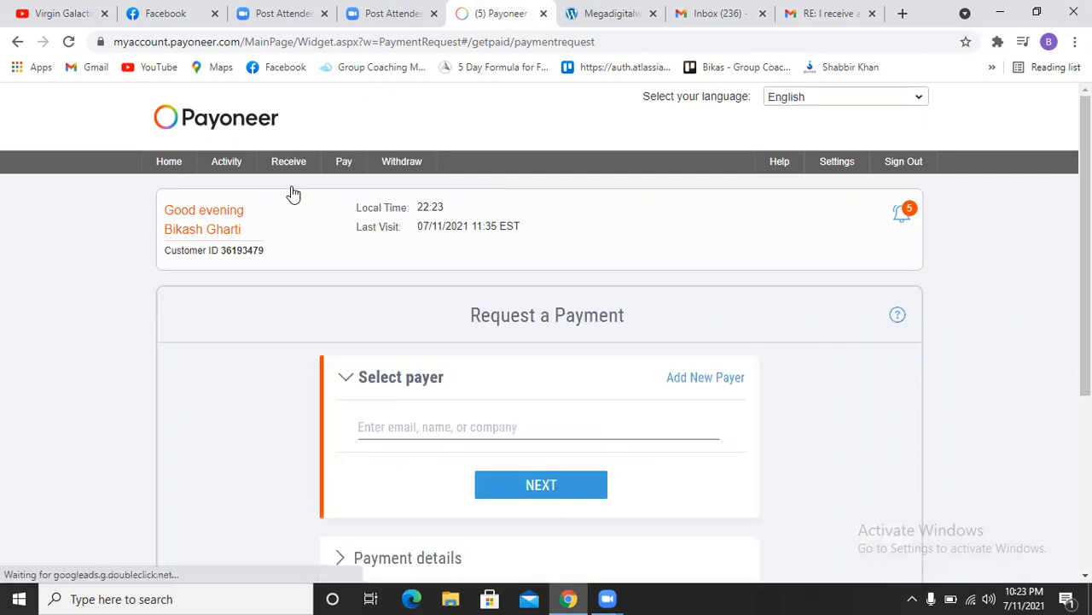
pyautogui.scroll(-3, 546, 324)
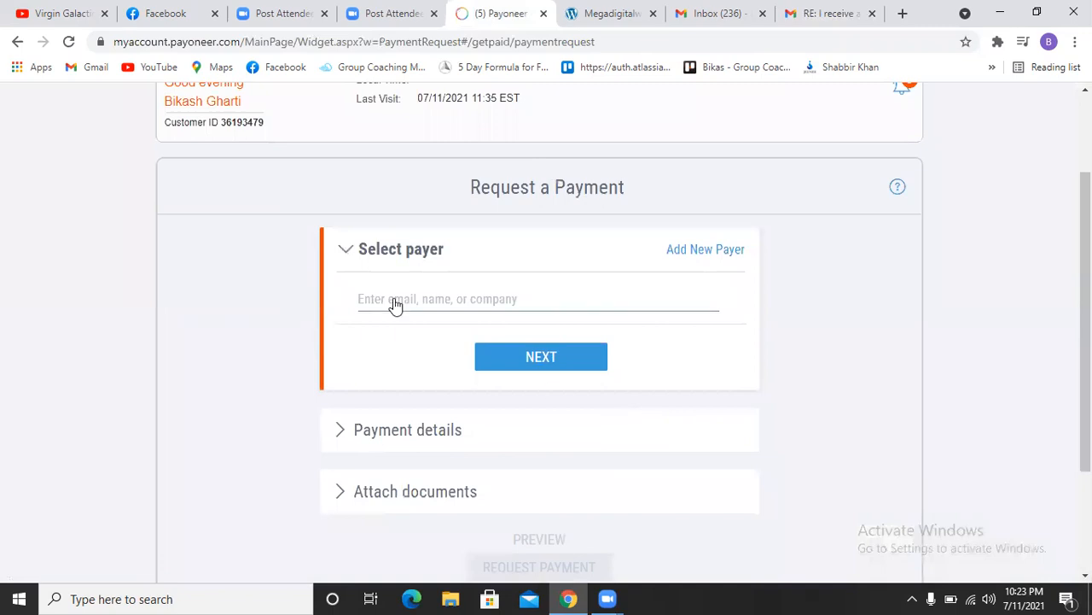
pyautogui.click(394, 301)
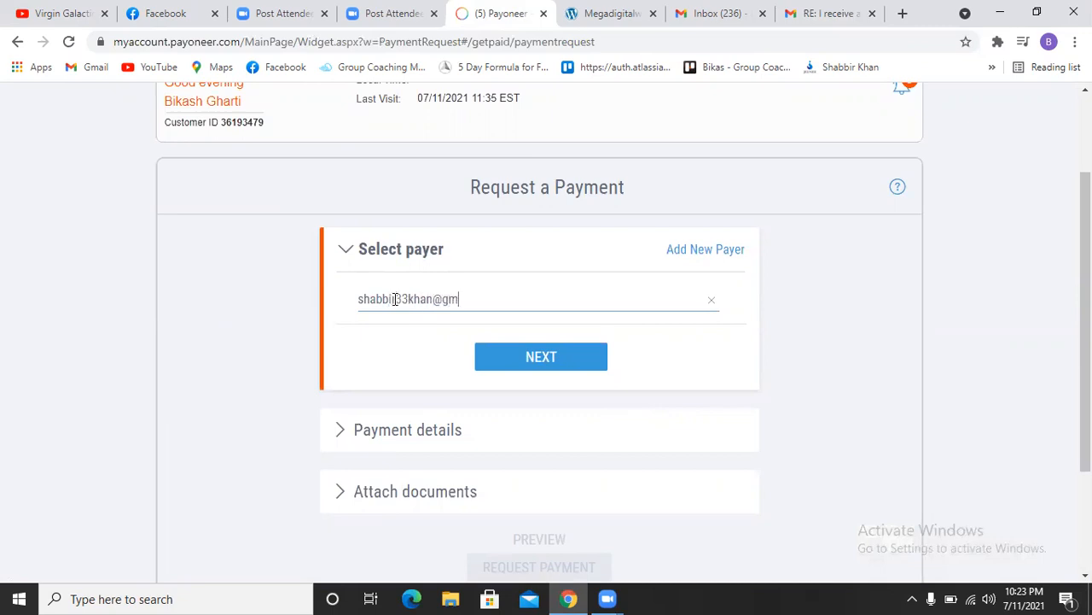
# Step: Add a new Individual payer and fill in the payer's first and last name
pyautogui.click(704, 250)
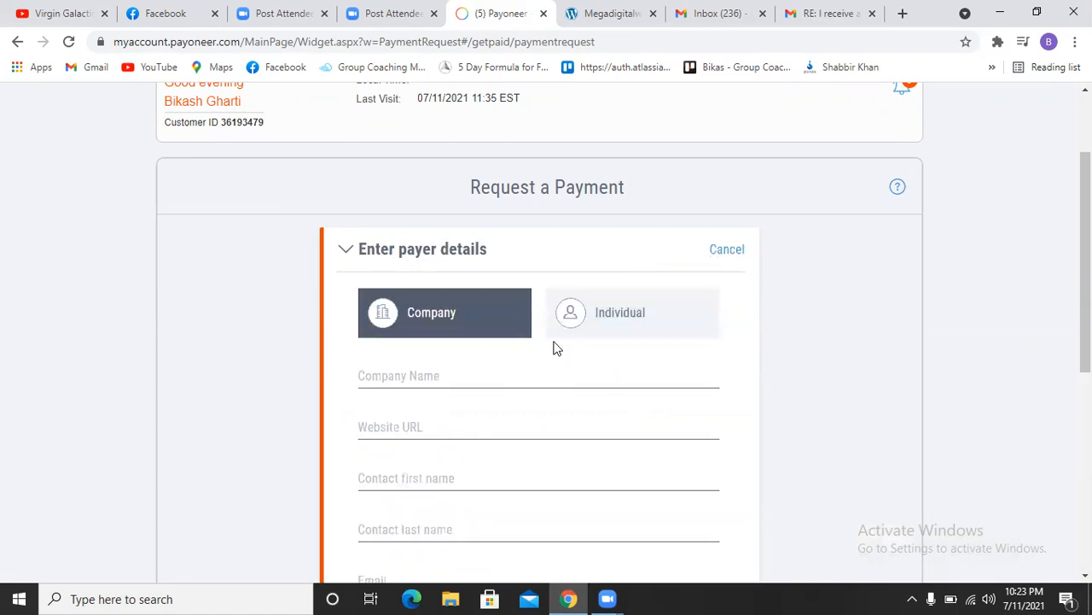
pyautogui.click(595, 328)
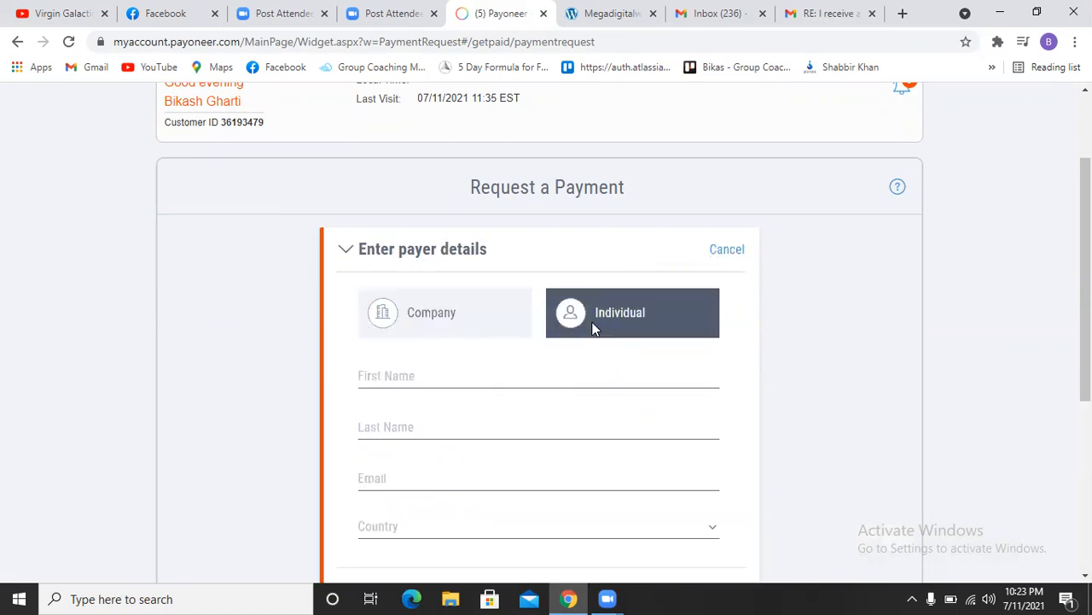
pyautogui.click(408, 365)
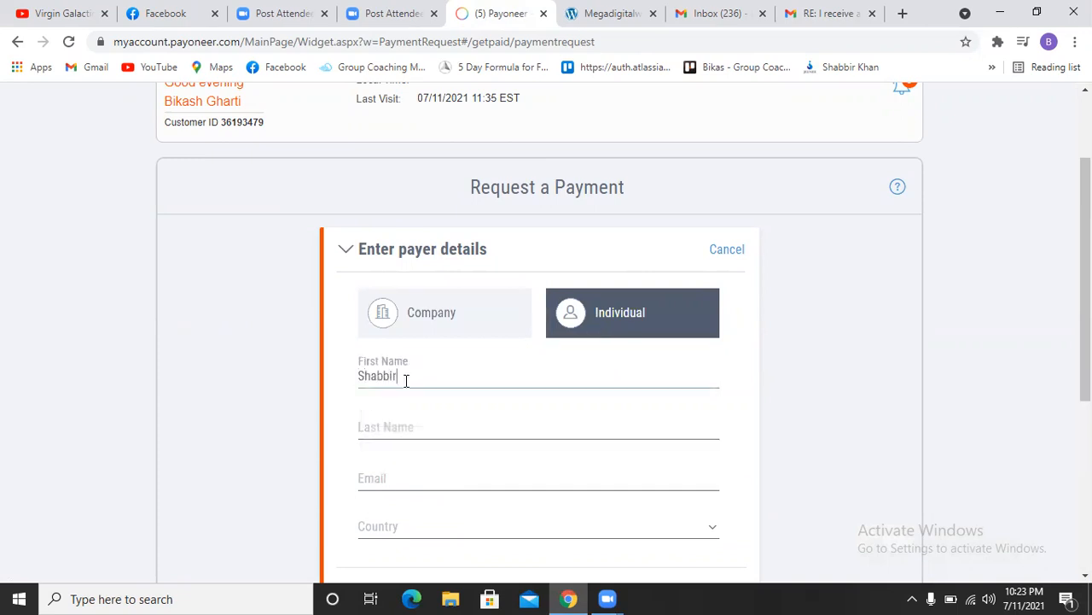
pyautogui.press('Tab')
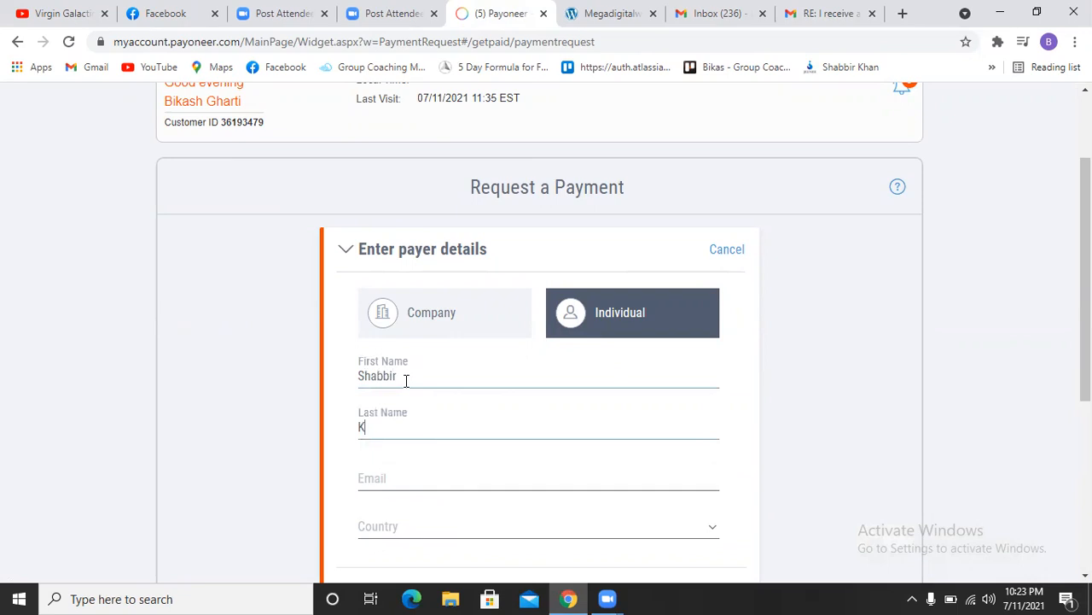
# Step: Enter the payer's e-mail address and set the country to India
pyautogui.click(388, 478)
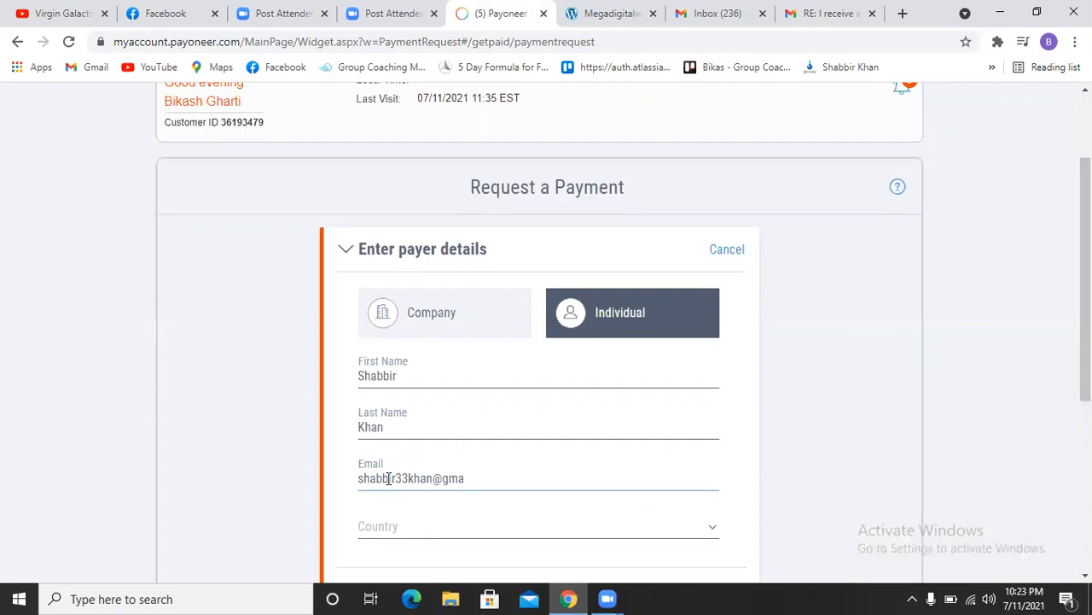
pyautogui.scroll(-2, 685, 510)
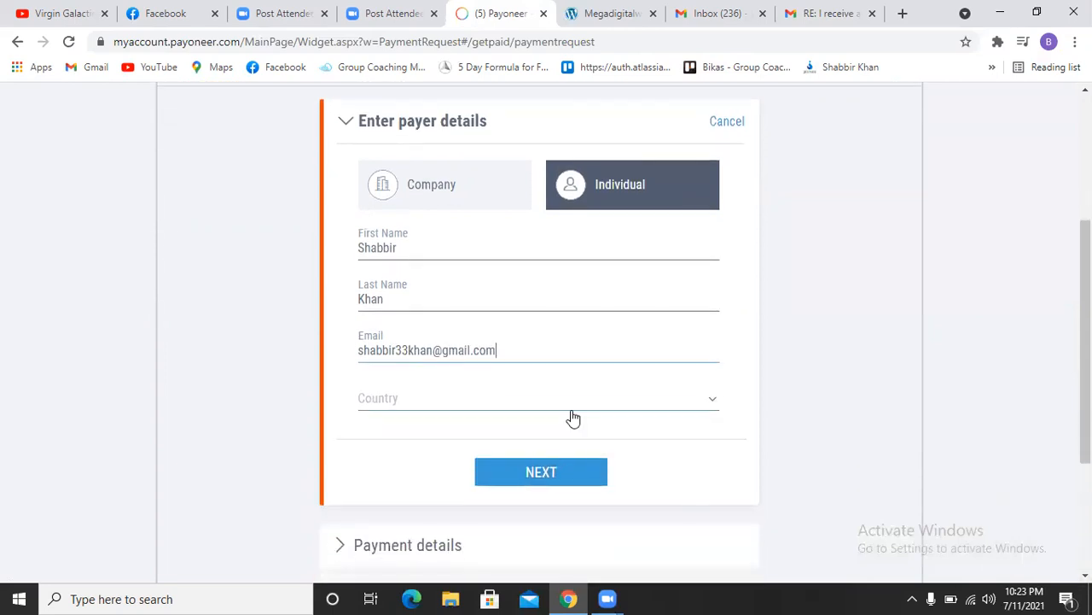
pyautogui.click(580, 413)
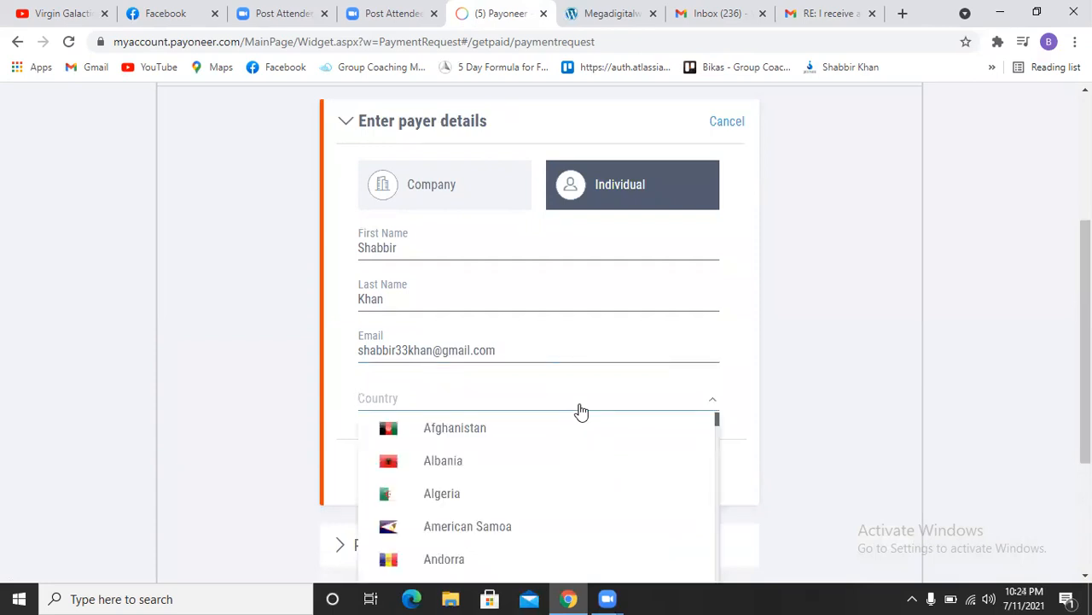
pyautogui.write('indi')
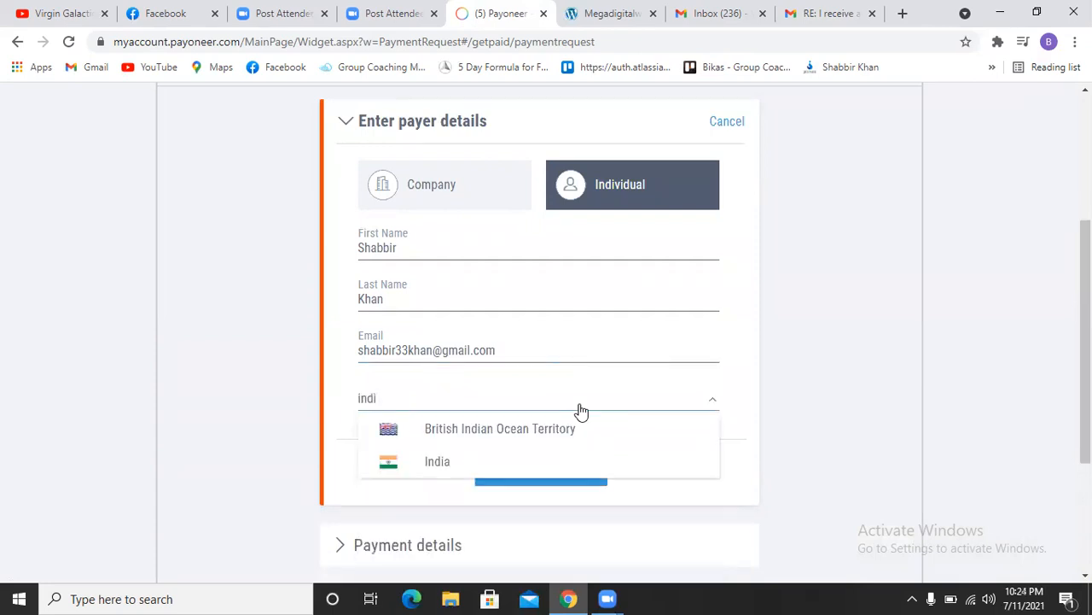
pyautogui.click(433, 465)
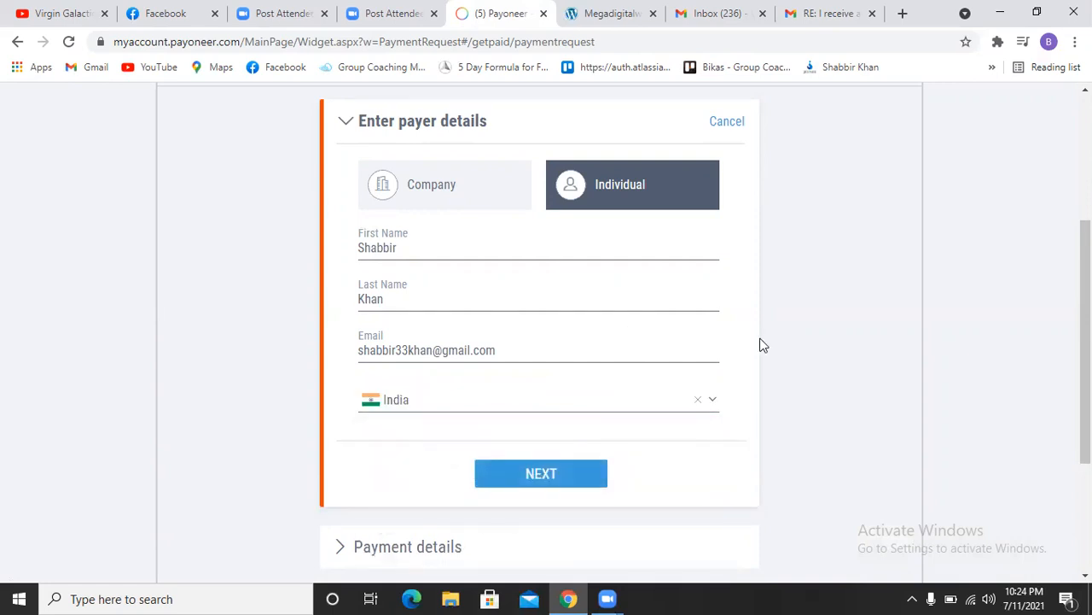
# Step: Continue past the payer details and enter 284.07 as the requested amount
pyautogui.click(547, 476)
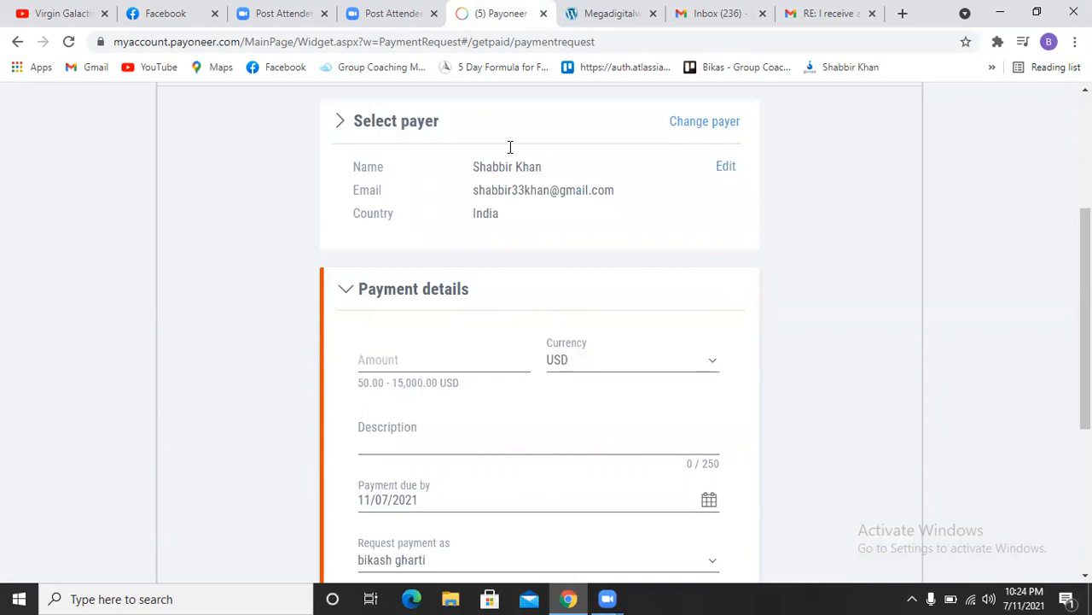
pyautogui.click(418, 357)
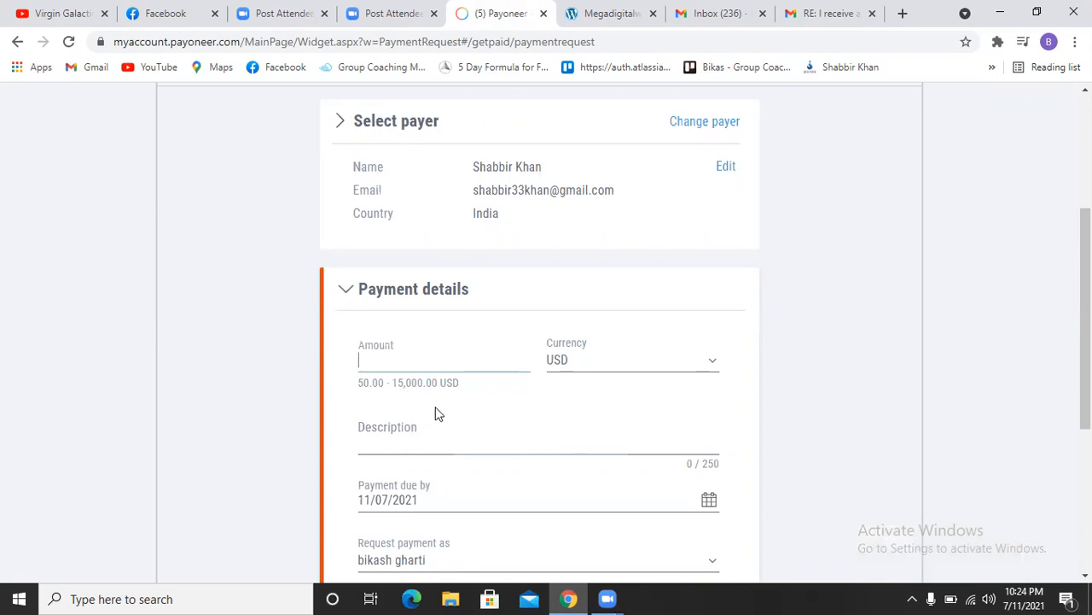
pyautogui.write('284.07')
# Step: Keep USD as currency and describe the payment as 'Digital Marketing Consllting Service - Instagram'
pyautogui.click(622, 366)
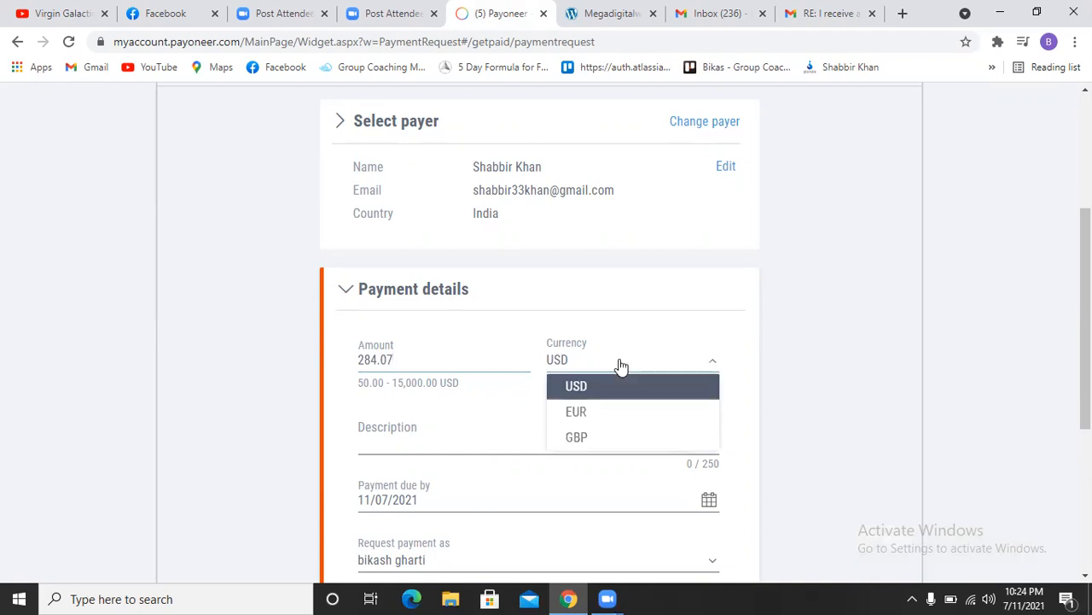
pyautogui.click(739, 372)
pyautogui.click(391, 433)
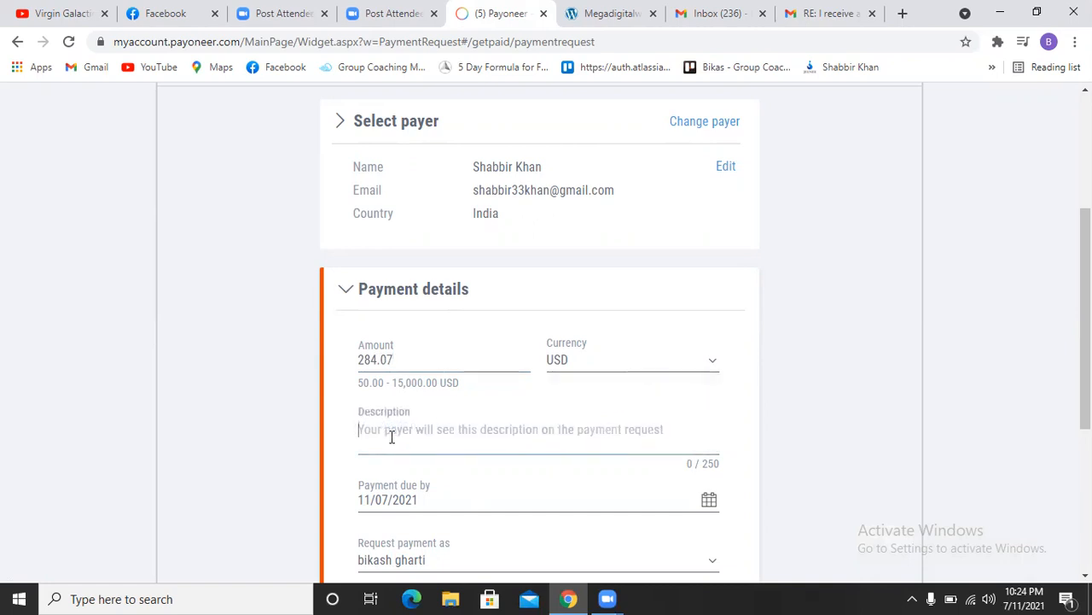
pyautogui.write('Digital Marketing Consl')
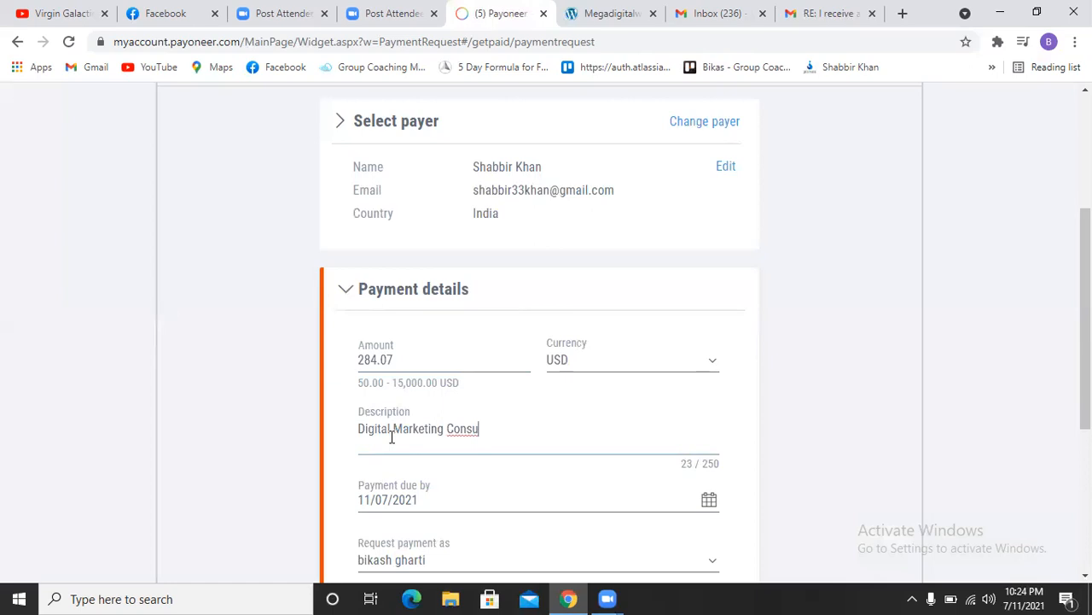
pyautogui.write('lting Service - Instagram')
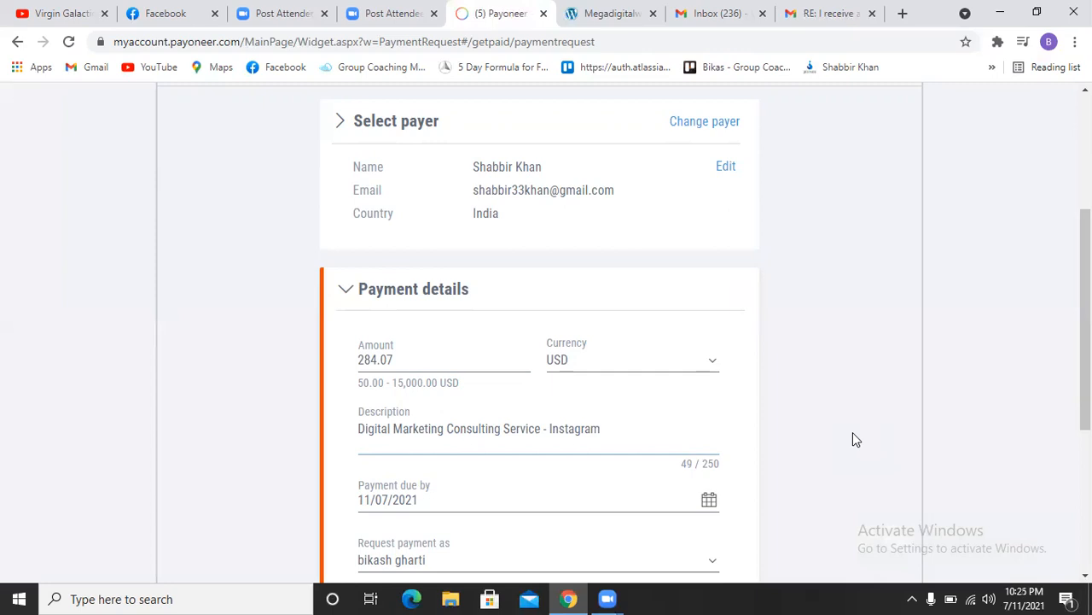
pyautogui.scroll(-2, 852, 432)
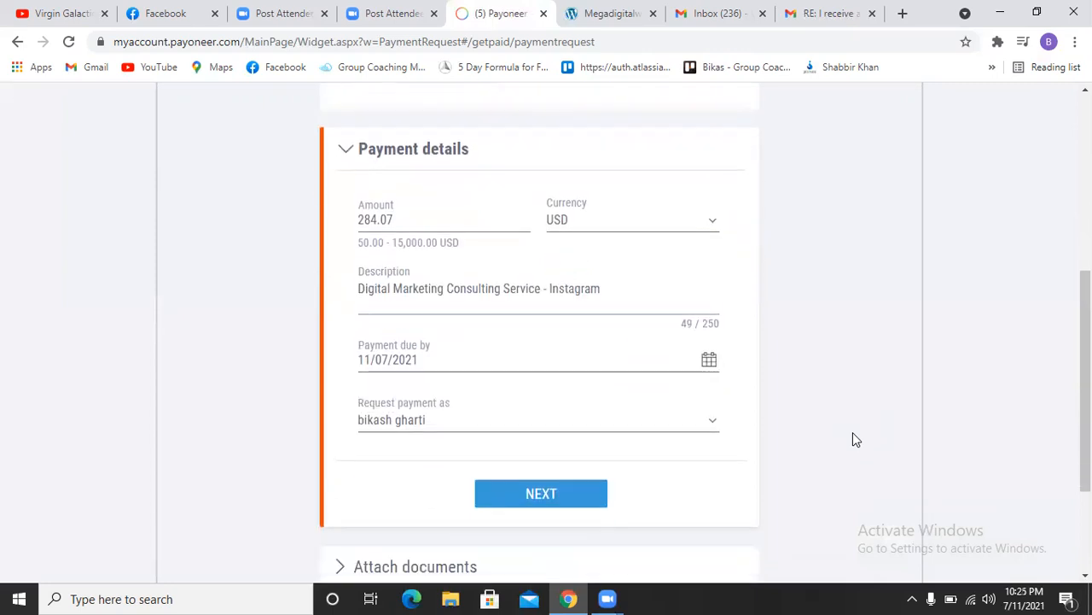
# Step: Choose the capitalised sender name under 'Request payment as' and scroll to the NEXT button
pyautogui.click(456, 424)
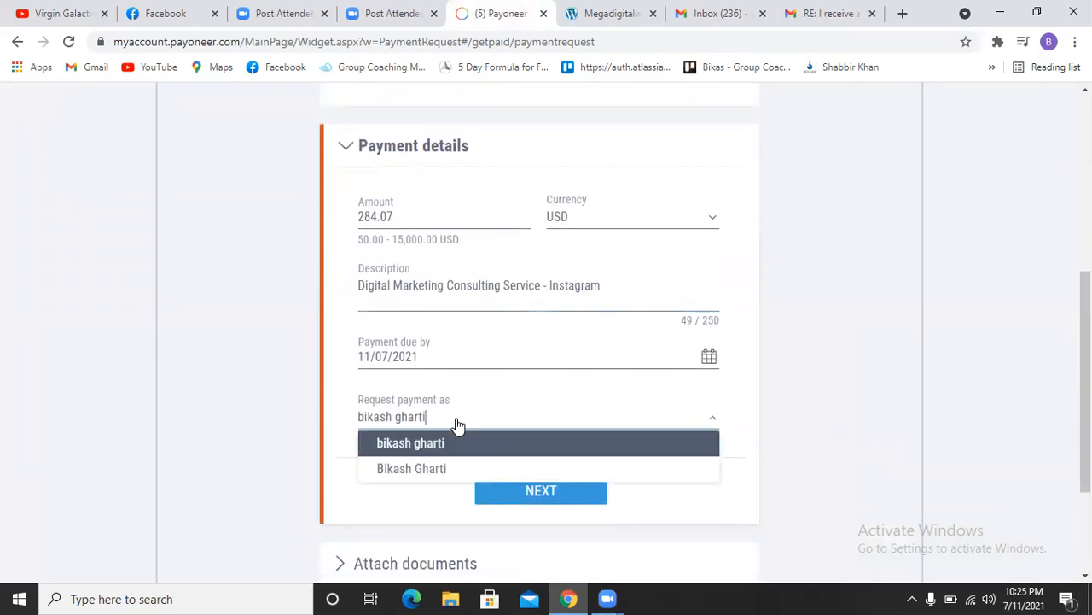
pyautogui.click(409, 471)
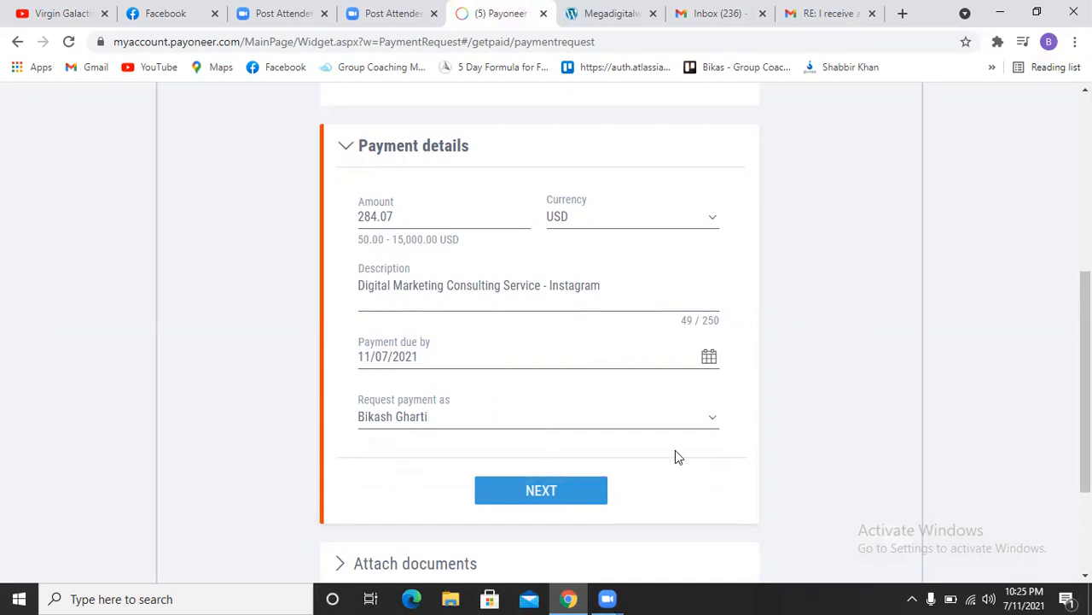
pyautogui.scroll(-1, 904, 451)
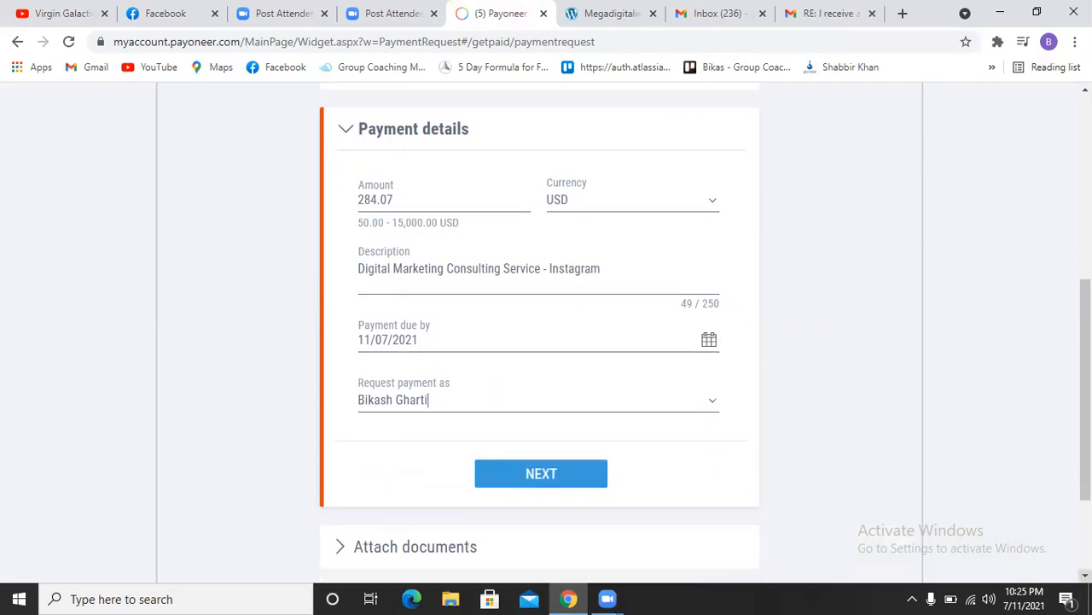
pyautogui.scroll(-1, 677, 497)
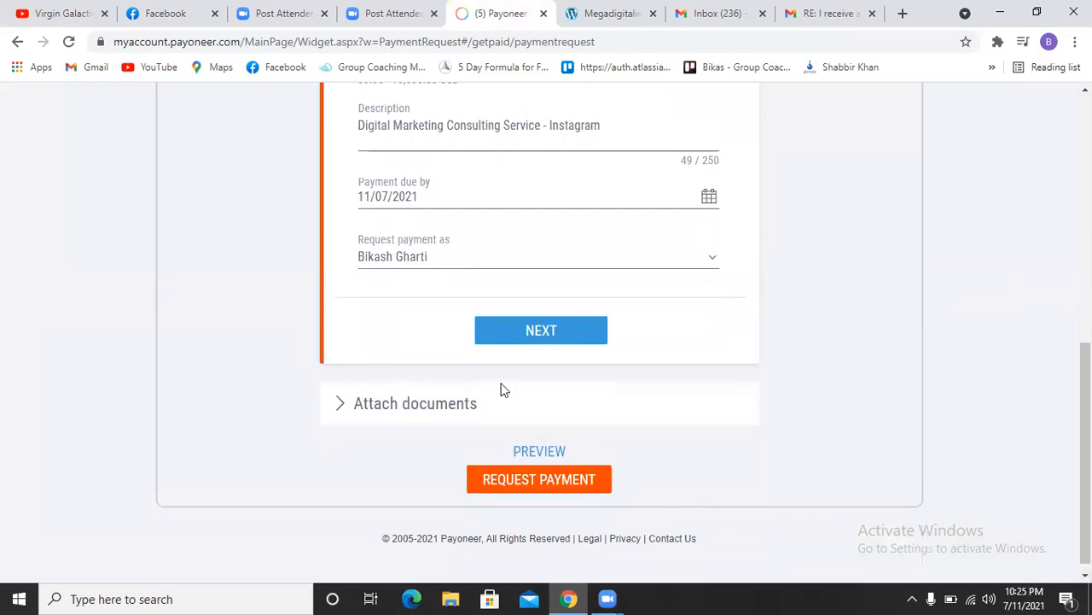
# Step: Continue past the payment details, skip attachments and submit the payment request
pyautogui.click(533, 335)
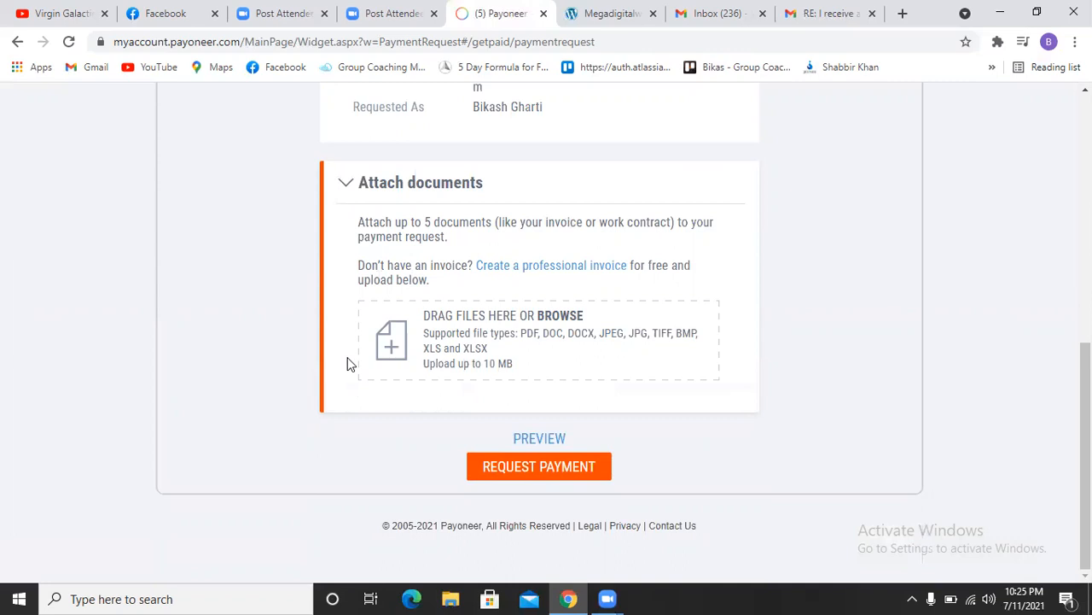
pyautogui.click(539, 476)
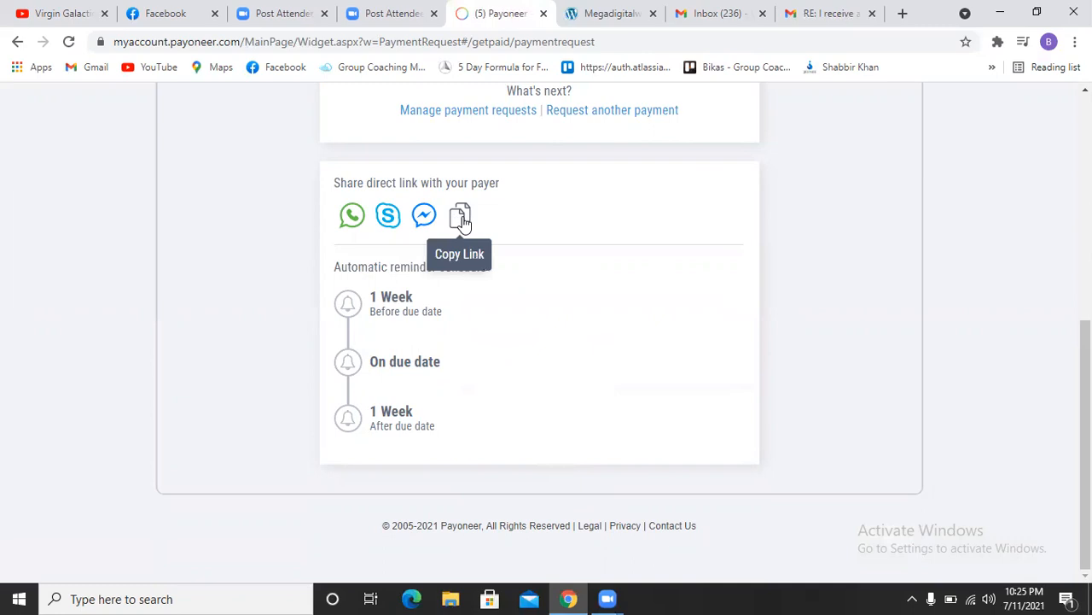
pyautogui.click(903, 13)
pyautogui.write('rapi')
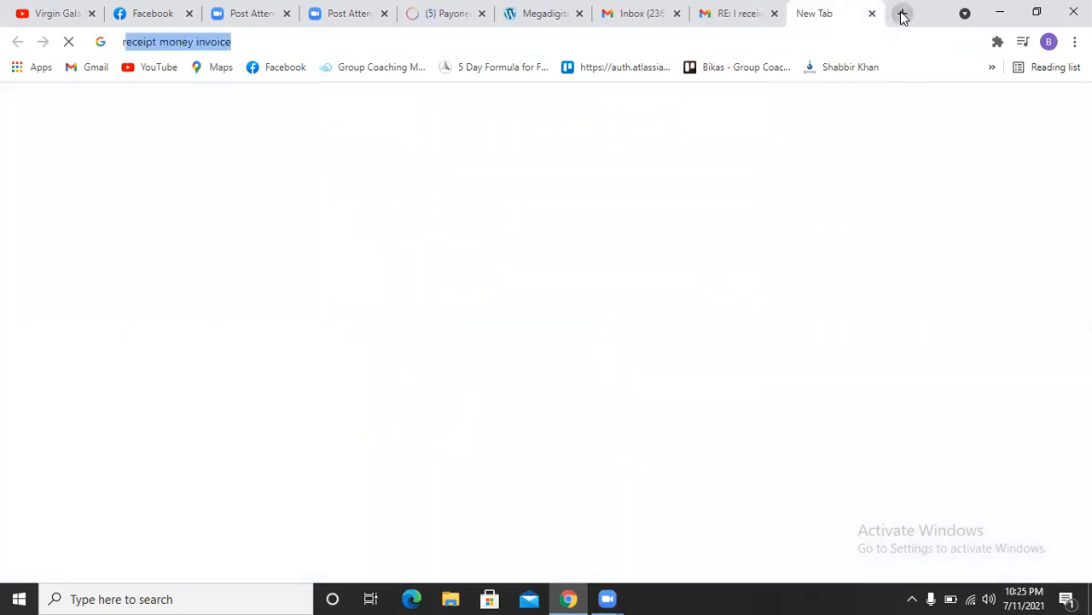
pyautogui.write('d')
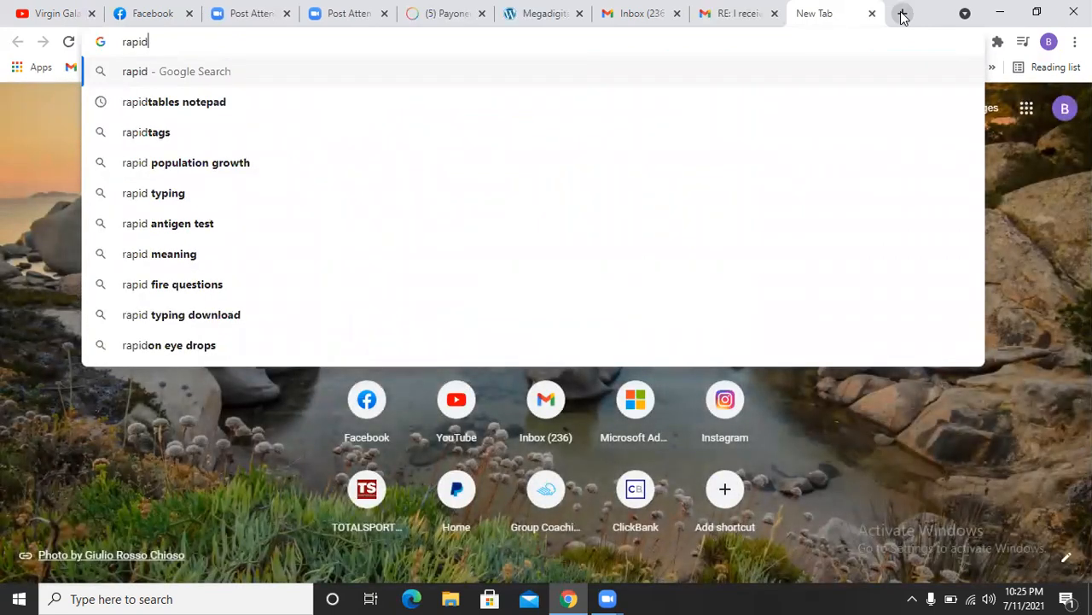
pyautogui.write(' table')
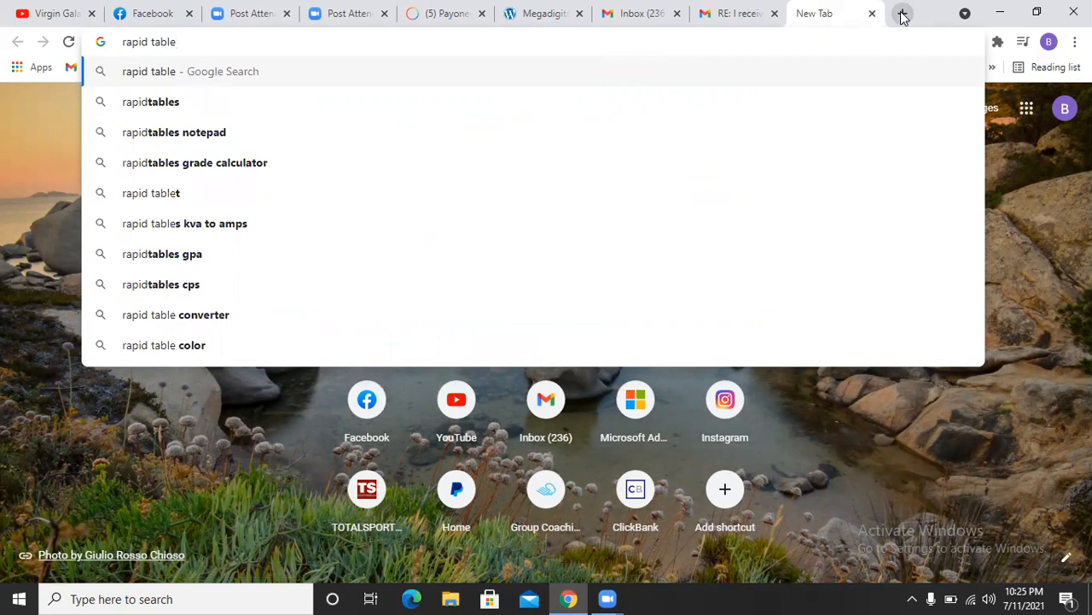
pyautogui.write('s notepad')
pyautogui.press('Return')
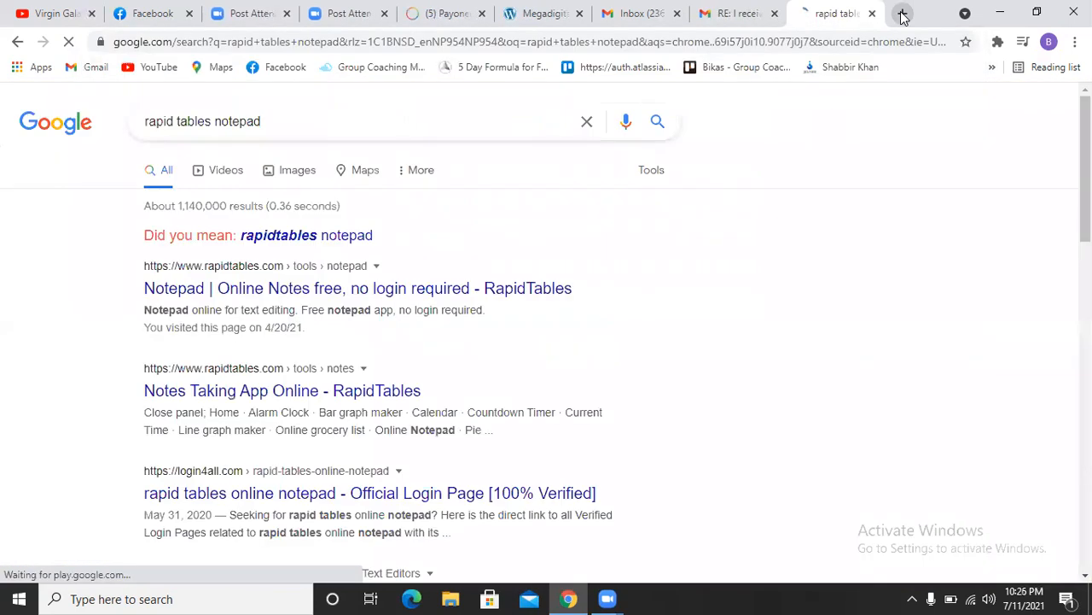
pyautogui.click(342, 289)
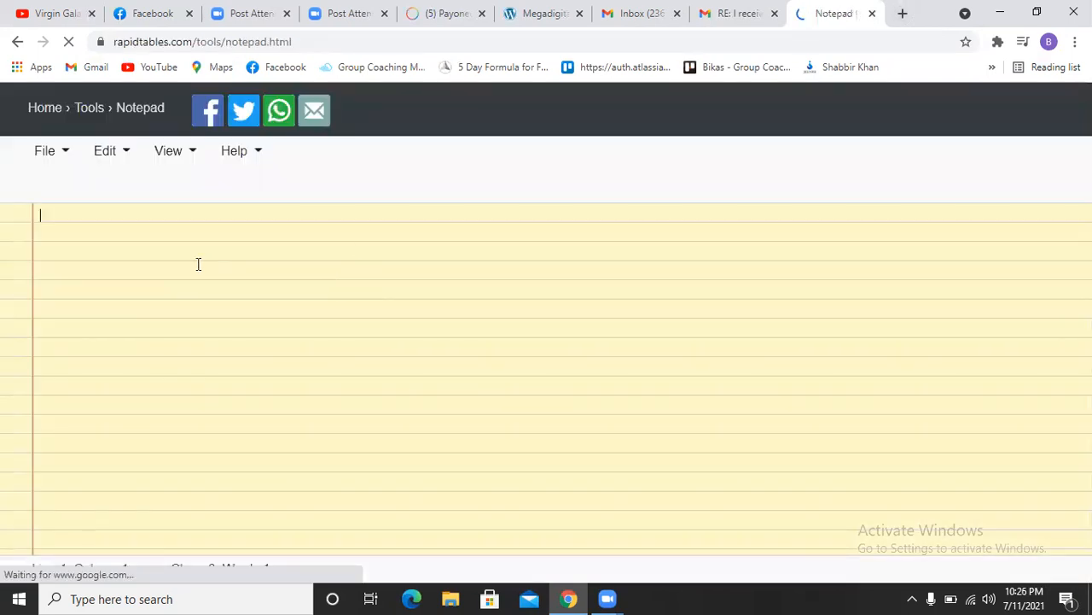
pyautogui.write('https://megadigitalway.com/')
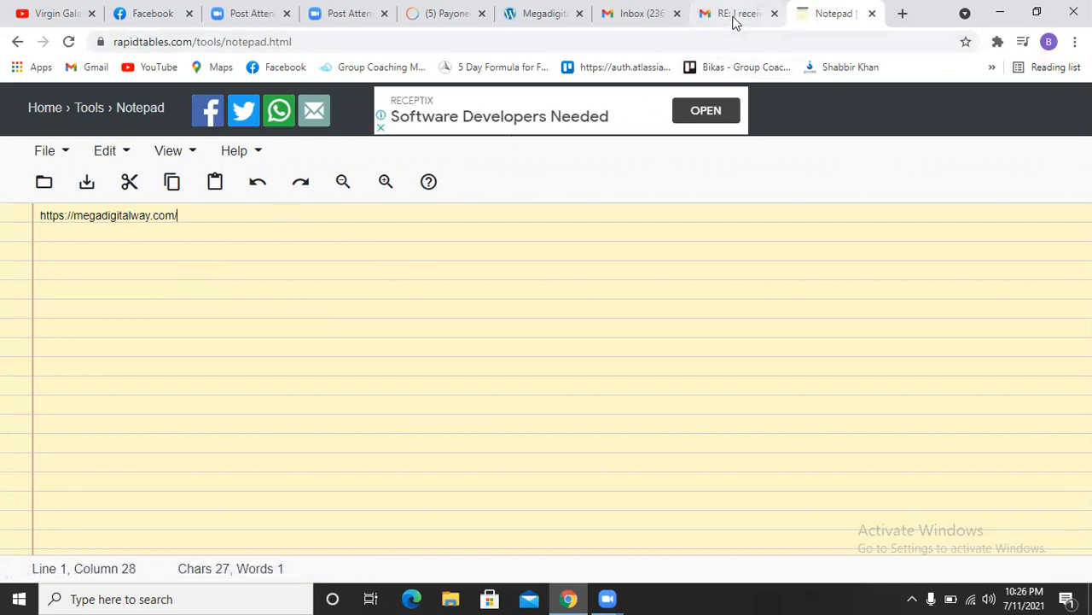
pyautogui.click(446, 15)
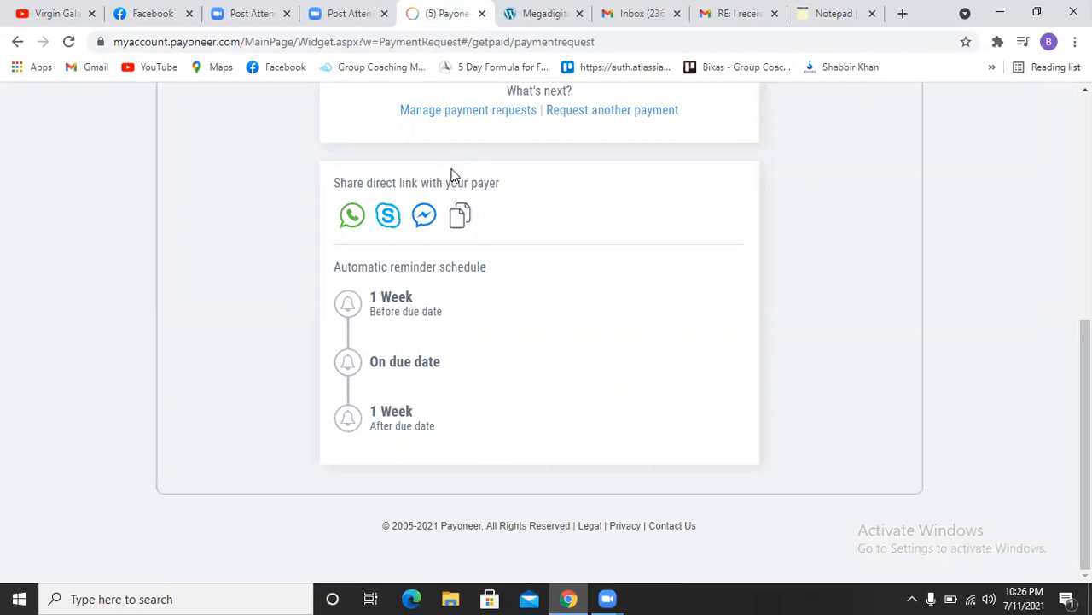
# Step: Copy the request's direct link and paste it into the notepad below the website address
pyautogui.click(460, 216)
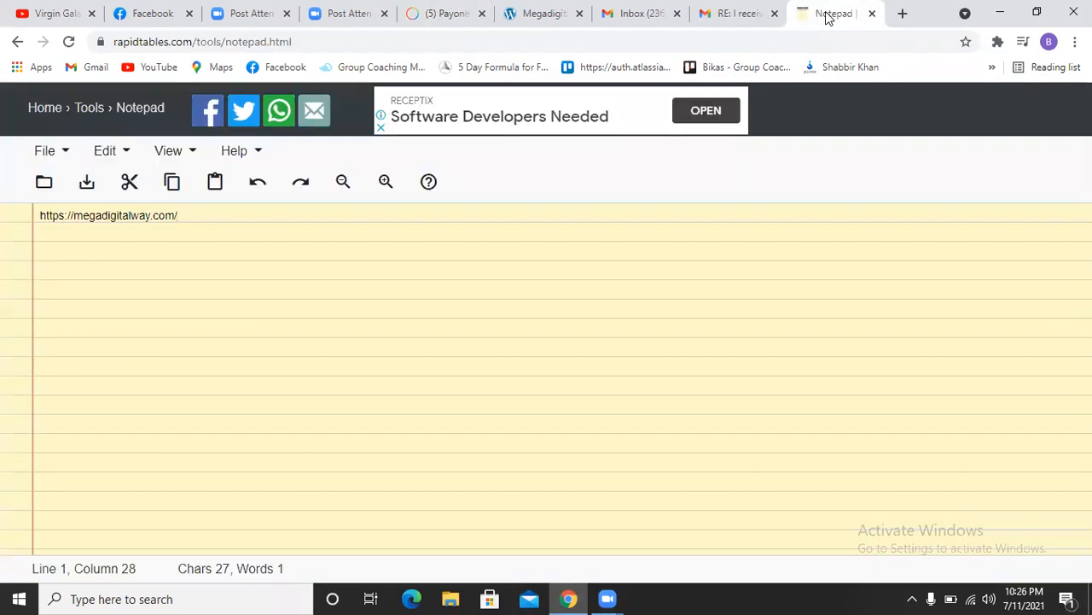
pyautogui.press('Return')
pyautogui.press('Return')
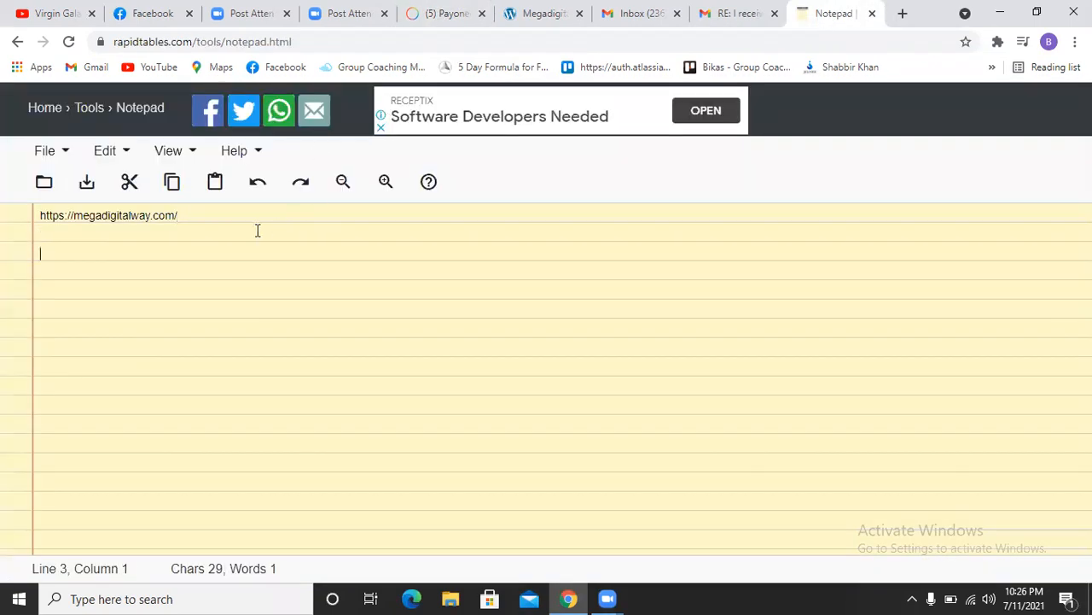
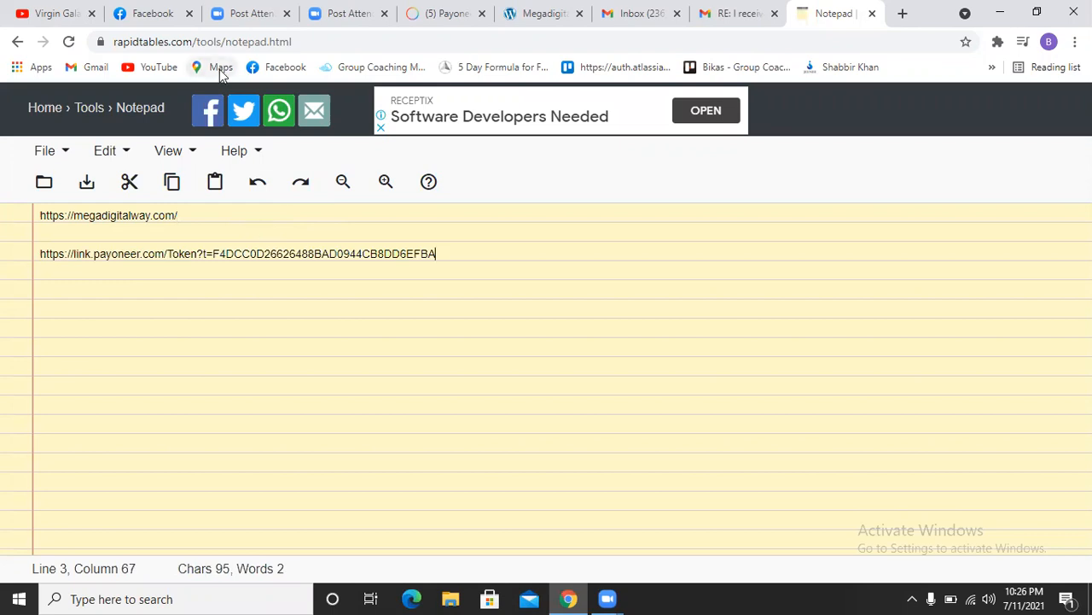
# Step: Paste the payment request link into the Facebook Messenger chat and send it
pyautogui.click(161, 18)
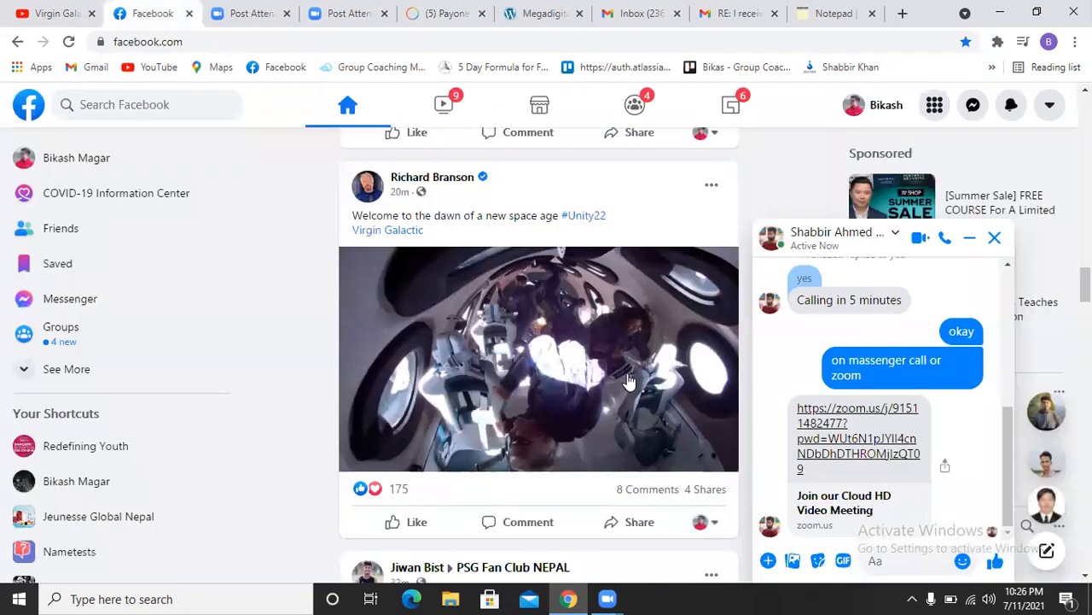
pyautogui.click(890, 561)
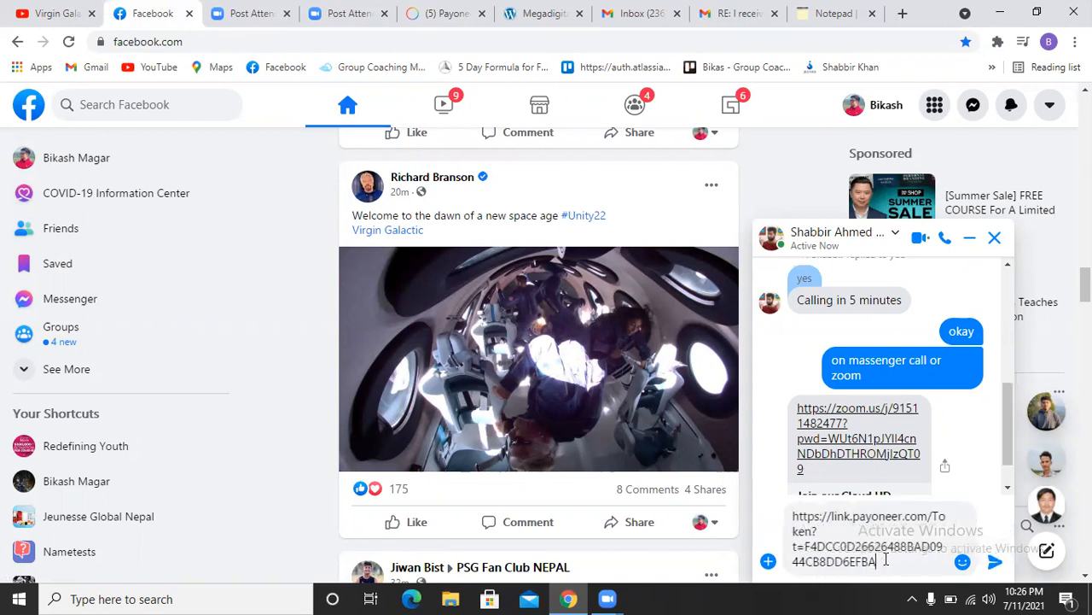
pyautogui.press('Return')
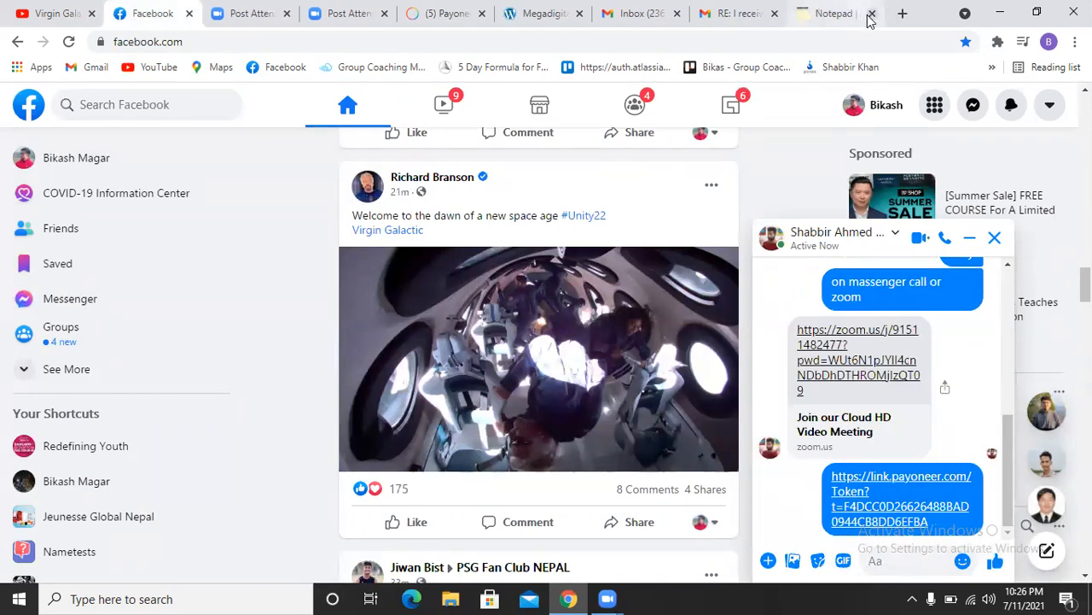
pyautogui.click(1076, 41)
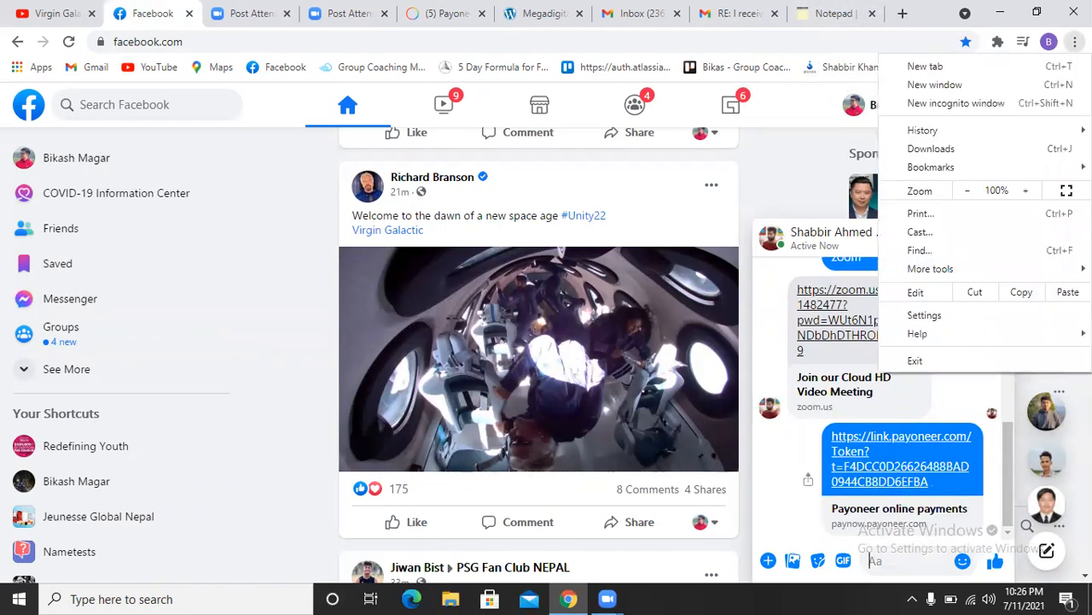
# Step: Open a new incognito window and load the pasted payment request link
pyautogui.click(967, 104)
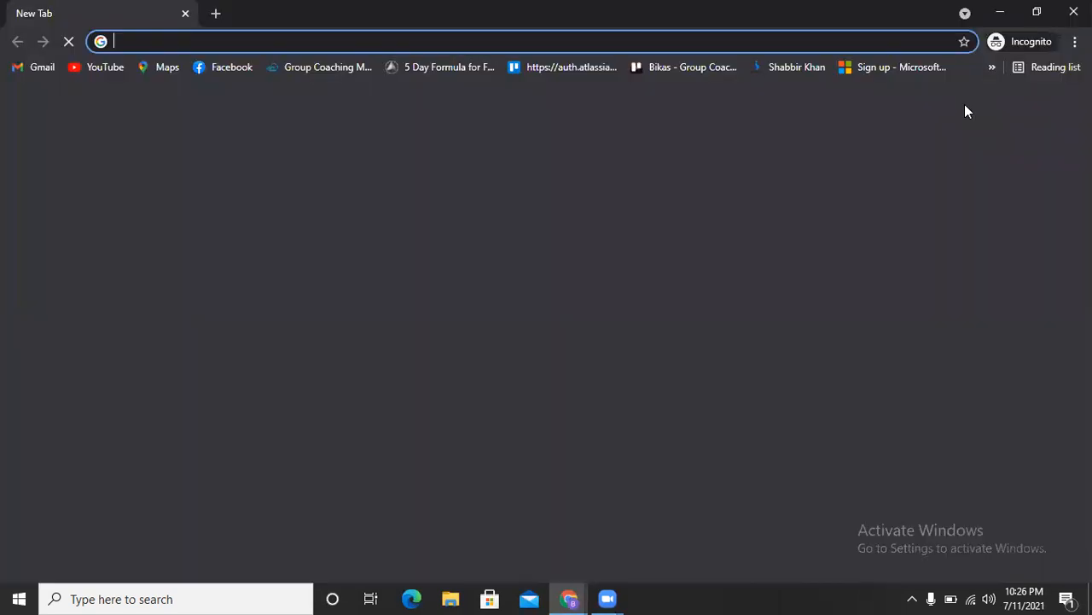
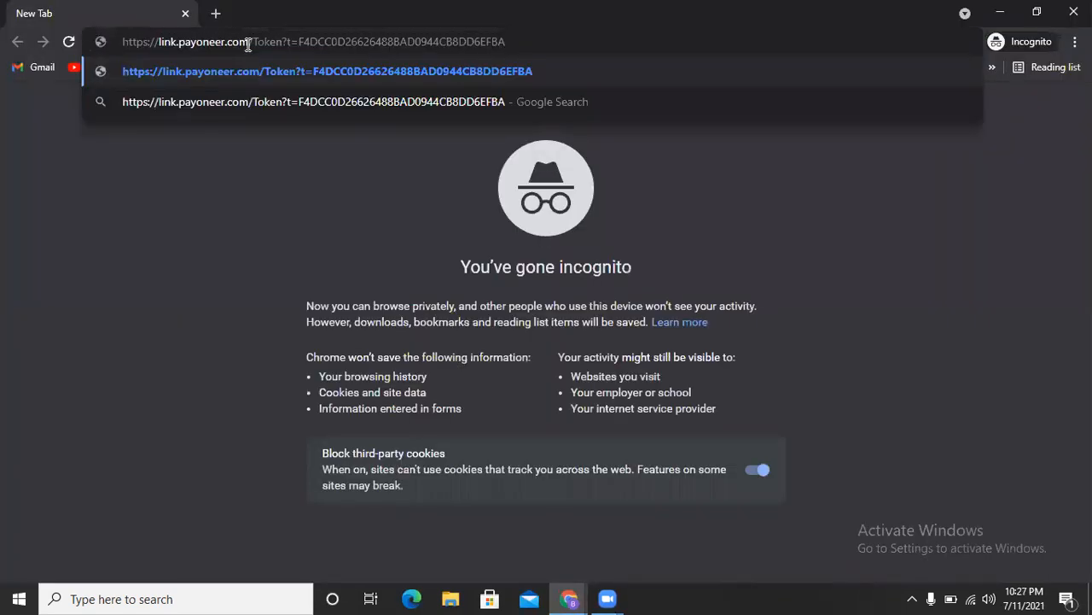
pyautogui.press('Return')
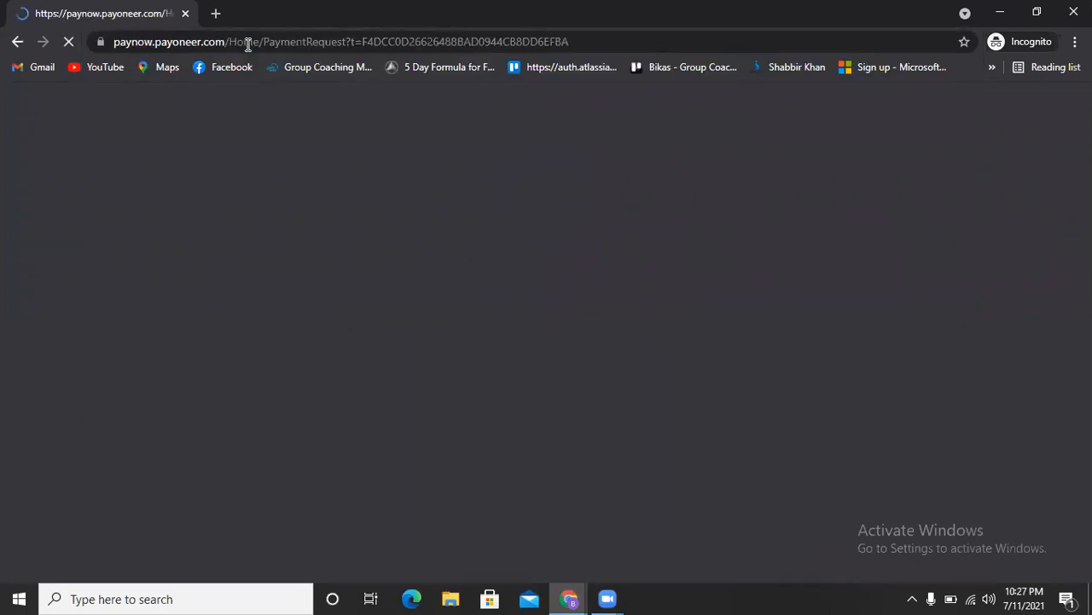